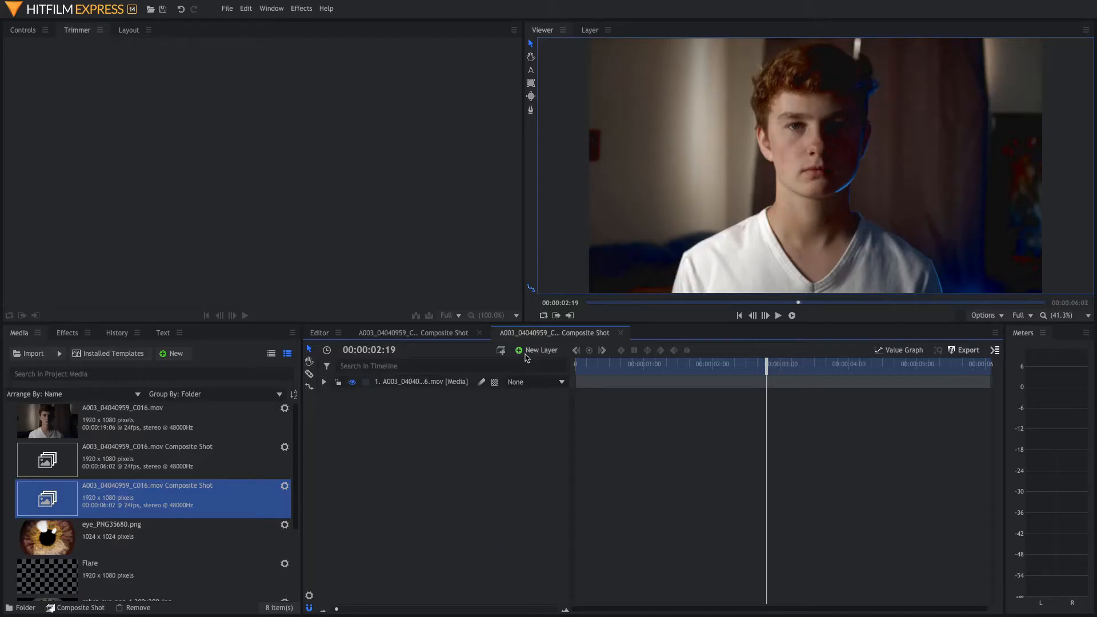
- Add a new point layer to the composite shot and name it EyeTrack
click(526, 355)
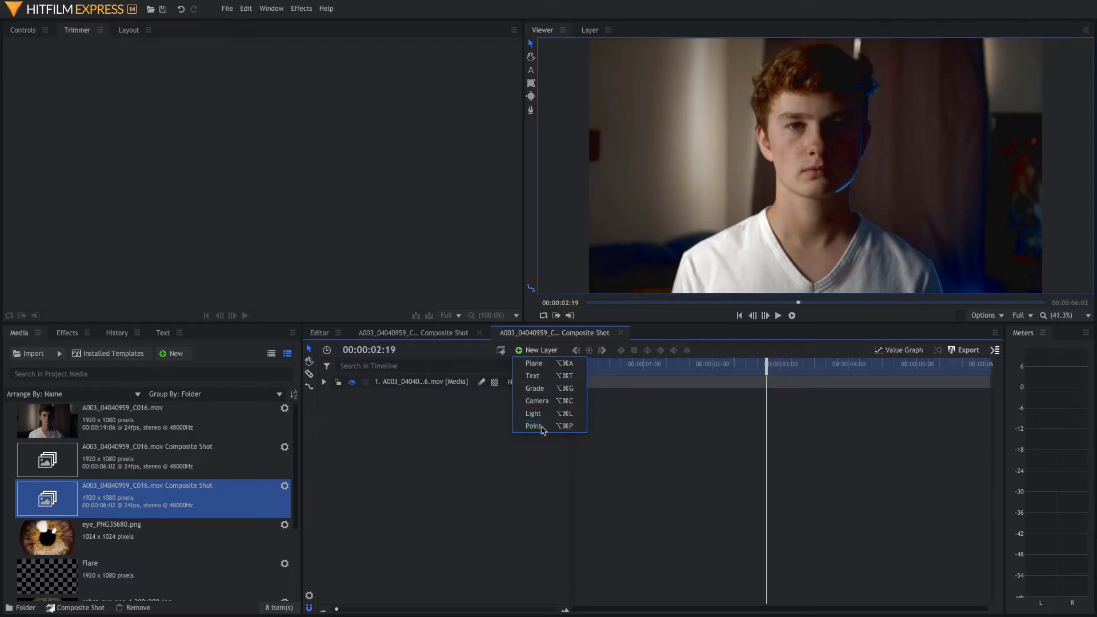
click(542, 428)
key(Return)
text(EyeTrack [Point)
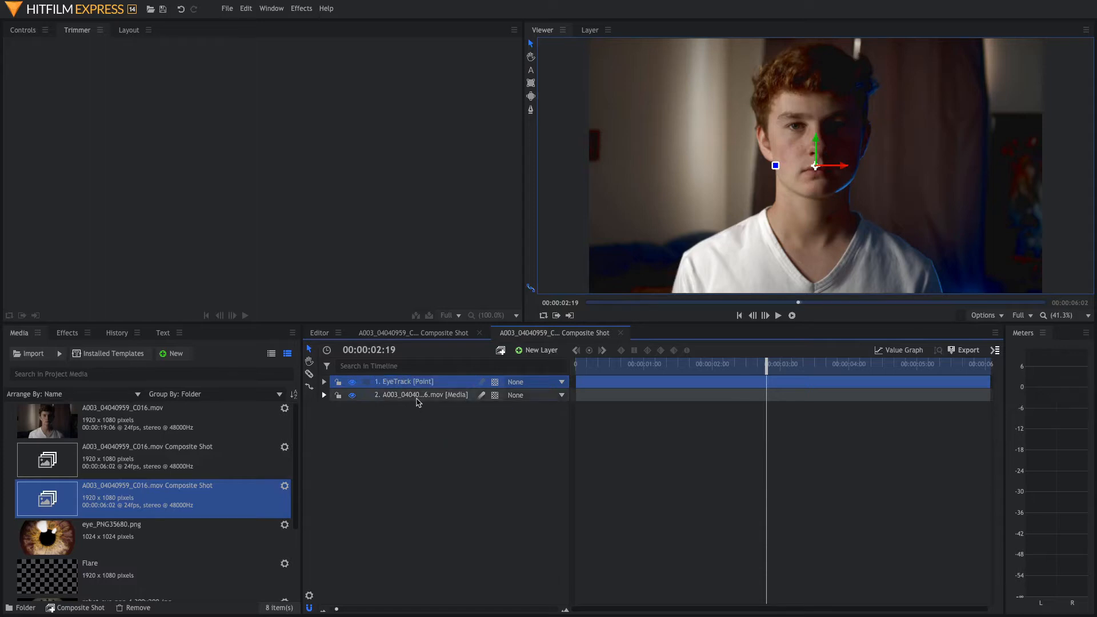
- Add a new tracker to the A003_04040959_C016.mov layer and widen the layer preview beside the tracking settings
click(417, 396)
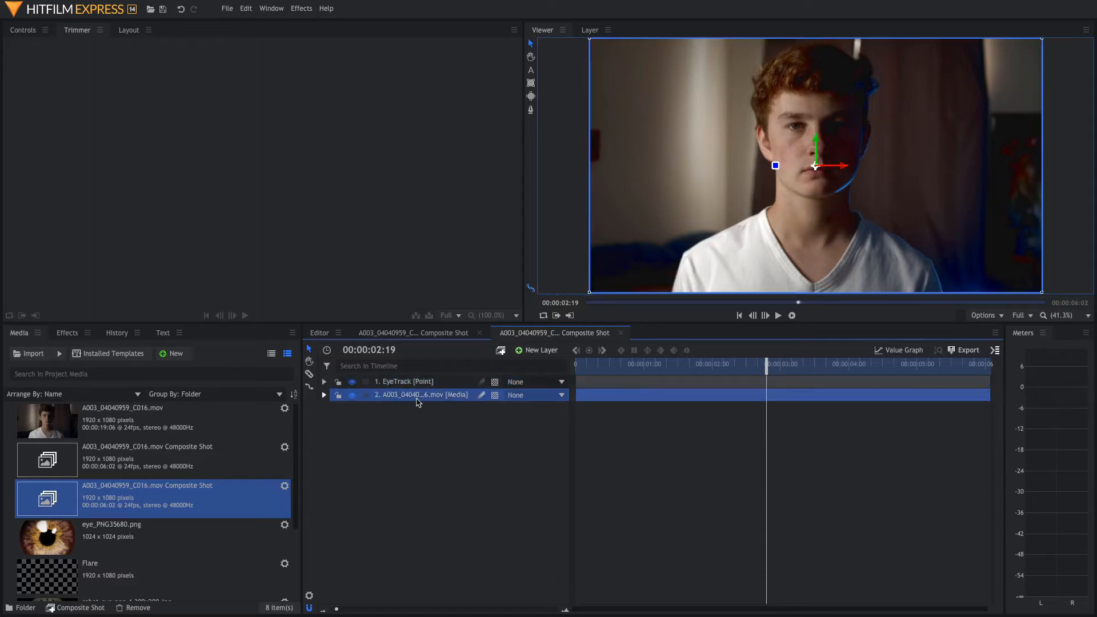
click(324, 395)
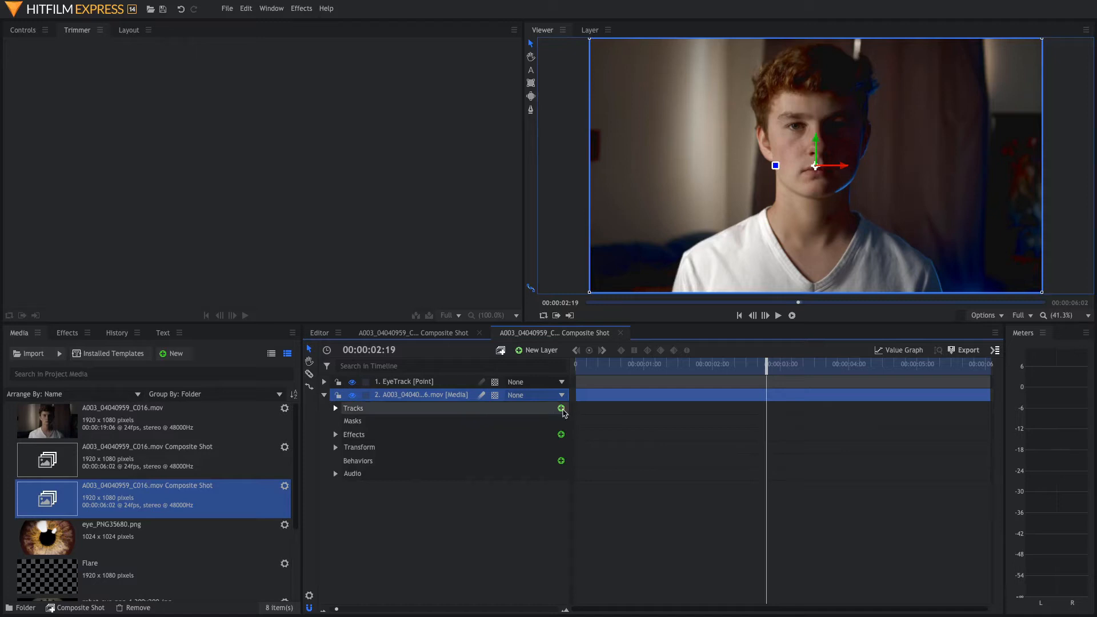
click(561, 408)
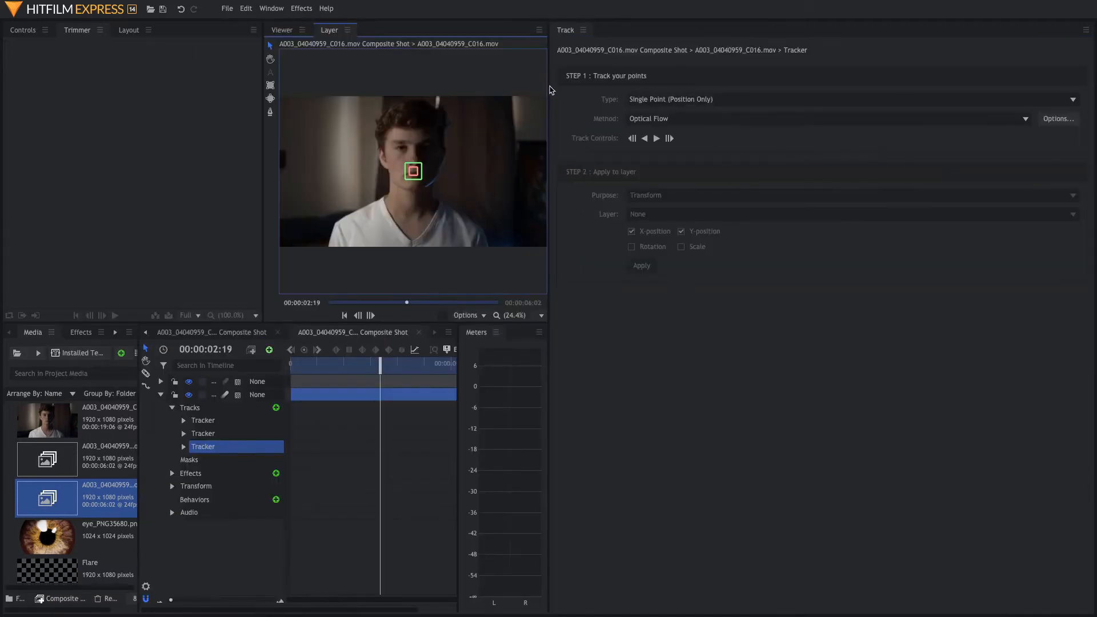
drag(547, 87, 834, 106)
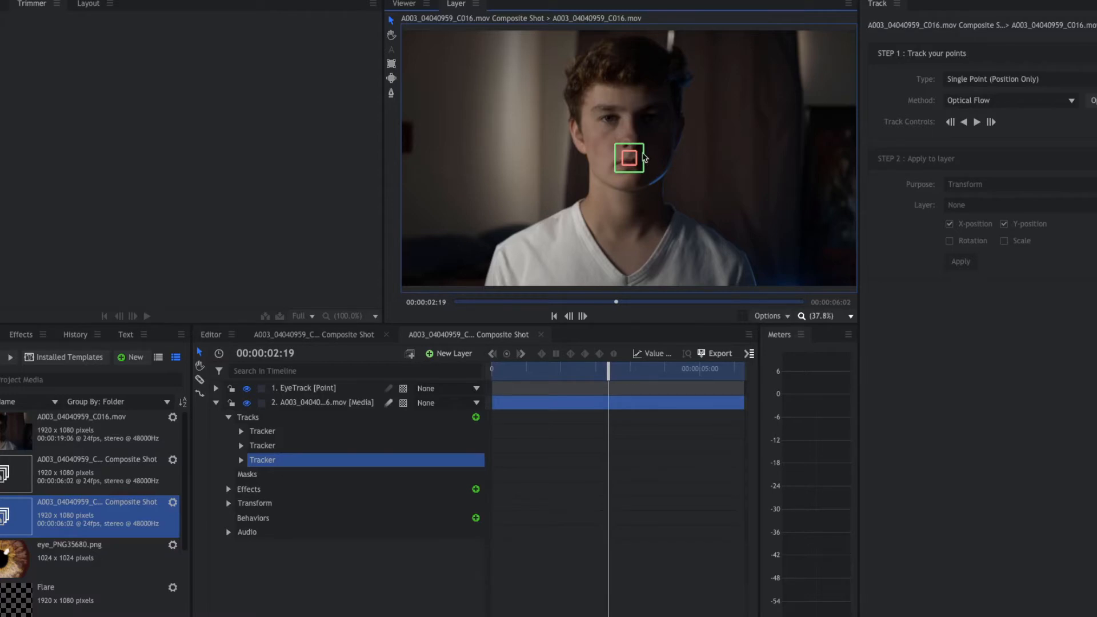
- Place the tracking point on the highlight of the brightly lit eye and shrink its inner and outer boxes tightly around the highlight
scroll(642, 159, up, 4)
click(633, 178)
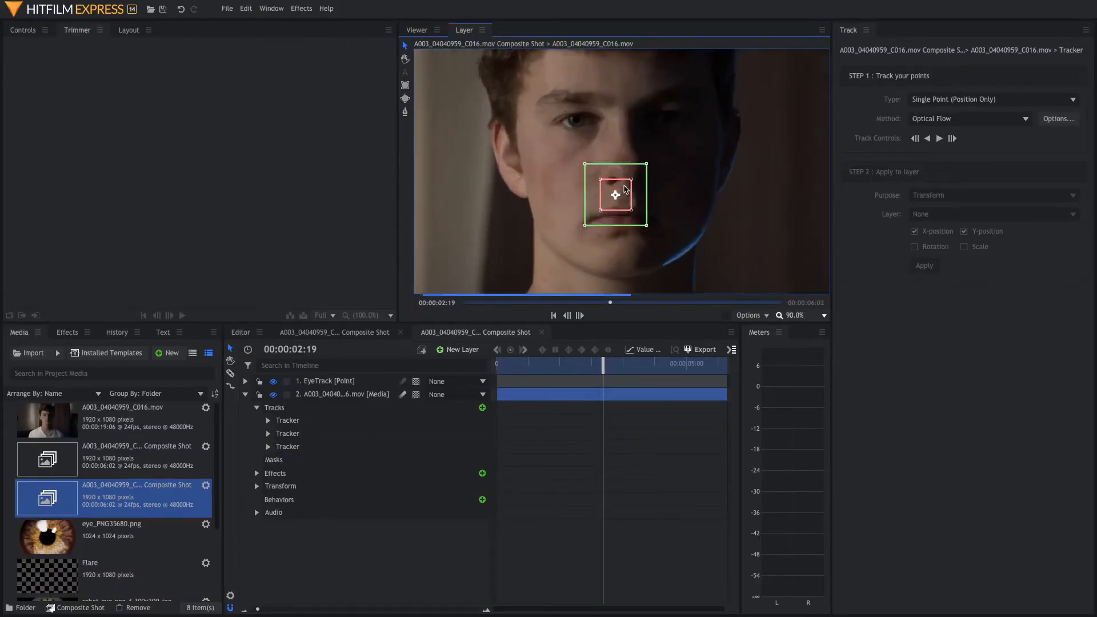
drag(625, 188, 581, 121)
scroll(581, 121, up, 7)
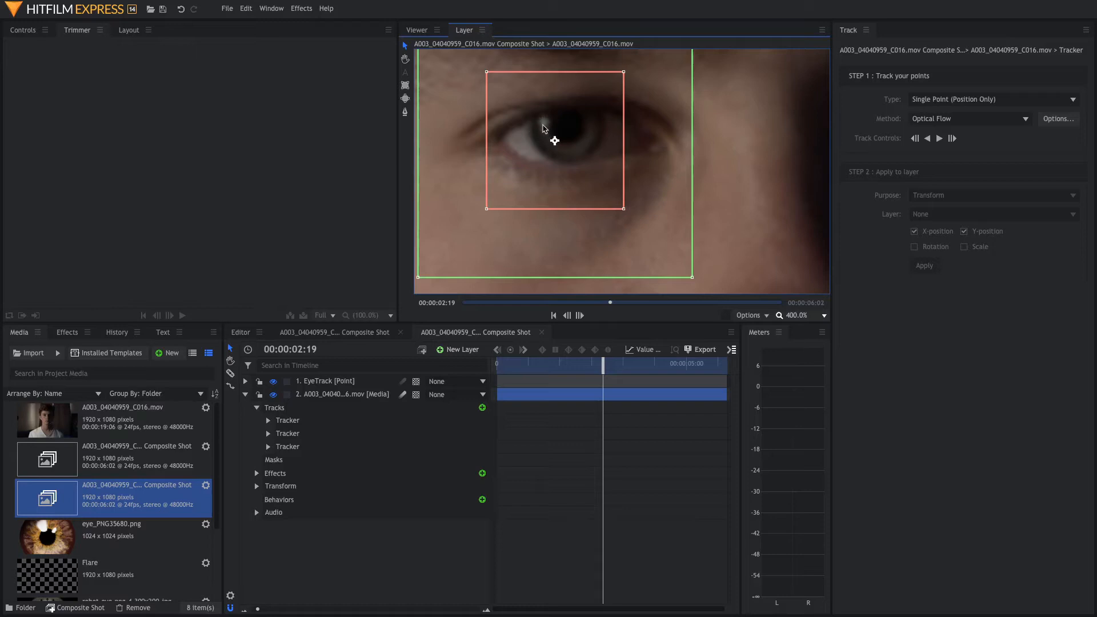
drag(601, 178, 590, 161)
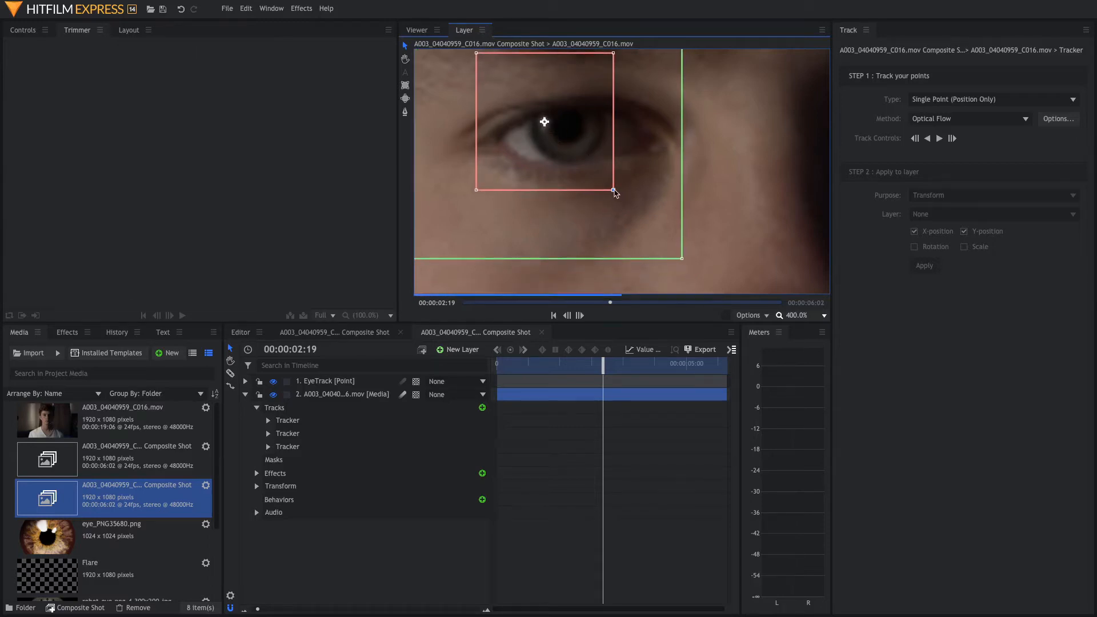
drag(612, 191, 558, 135)
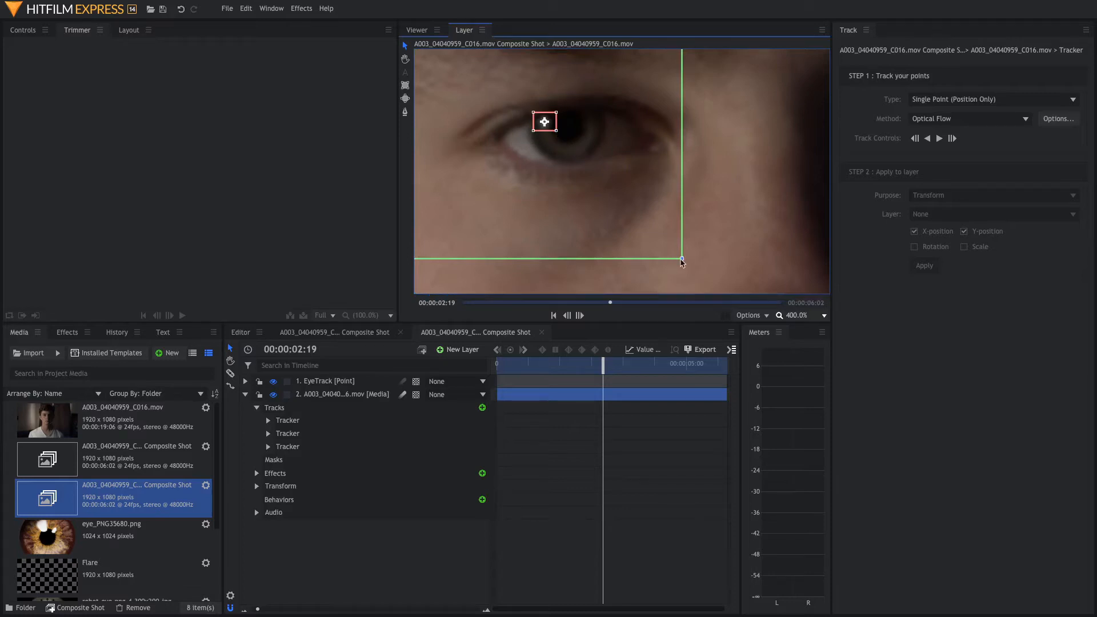
drag(682, 262, 580, 157)
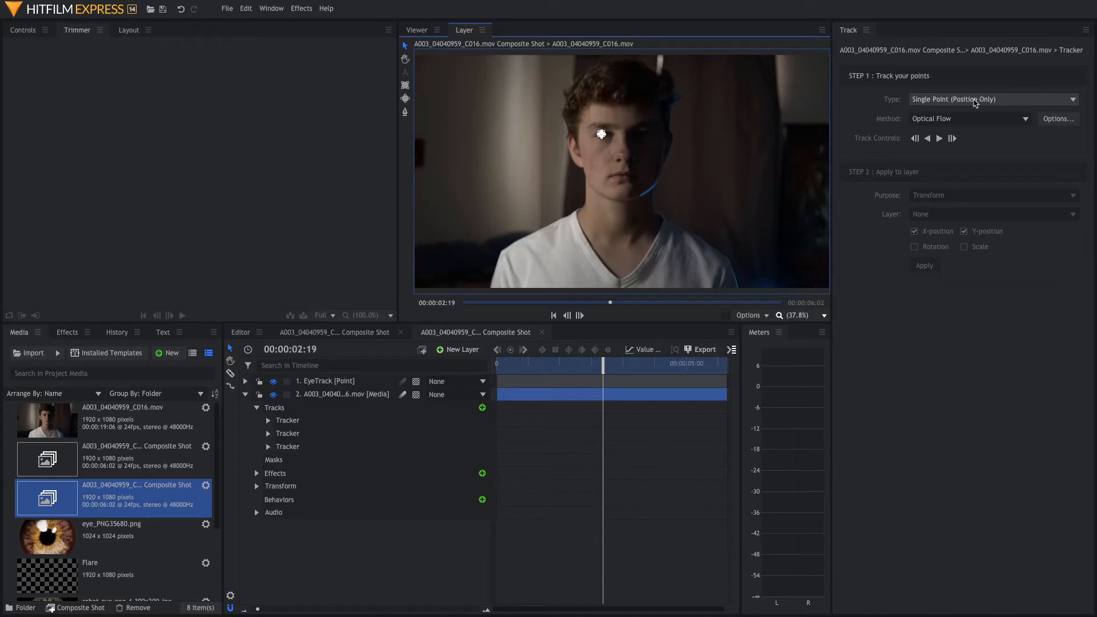
- Track the eye highlight backward from 00:00:02:19 using Single Point (Position Only) with Optical Flow, and inspect the resulting path up close
click(976, 100)
click(976, 102)
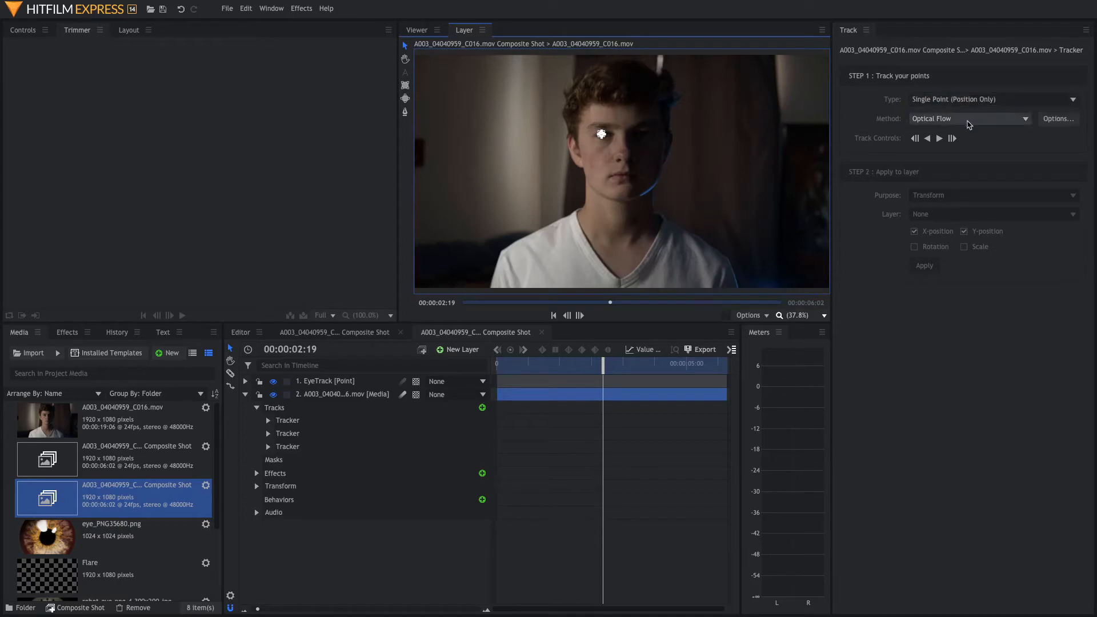
click(969, 120)
click(969, 122)
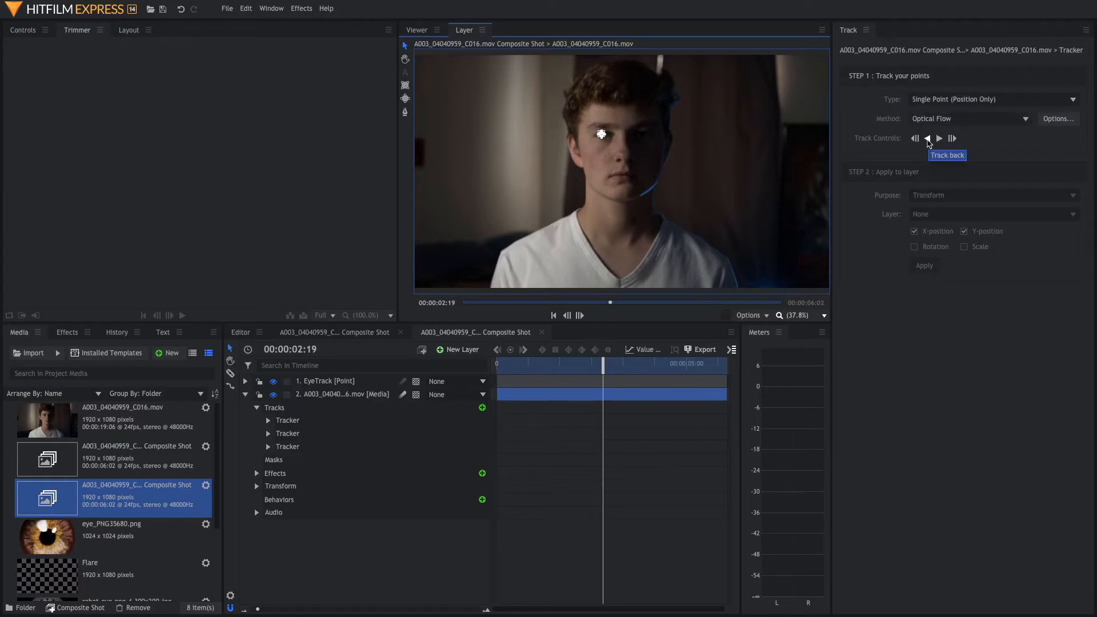
click(928, 139)
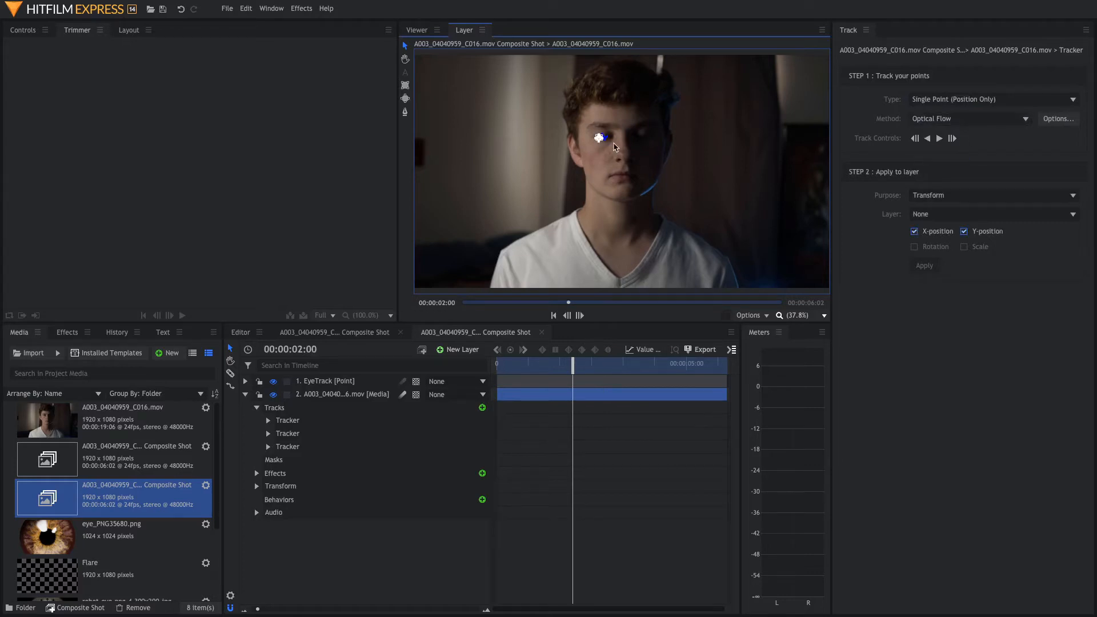
scroll(614, 145, up, 6)
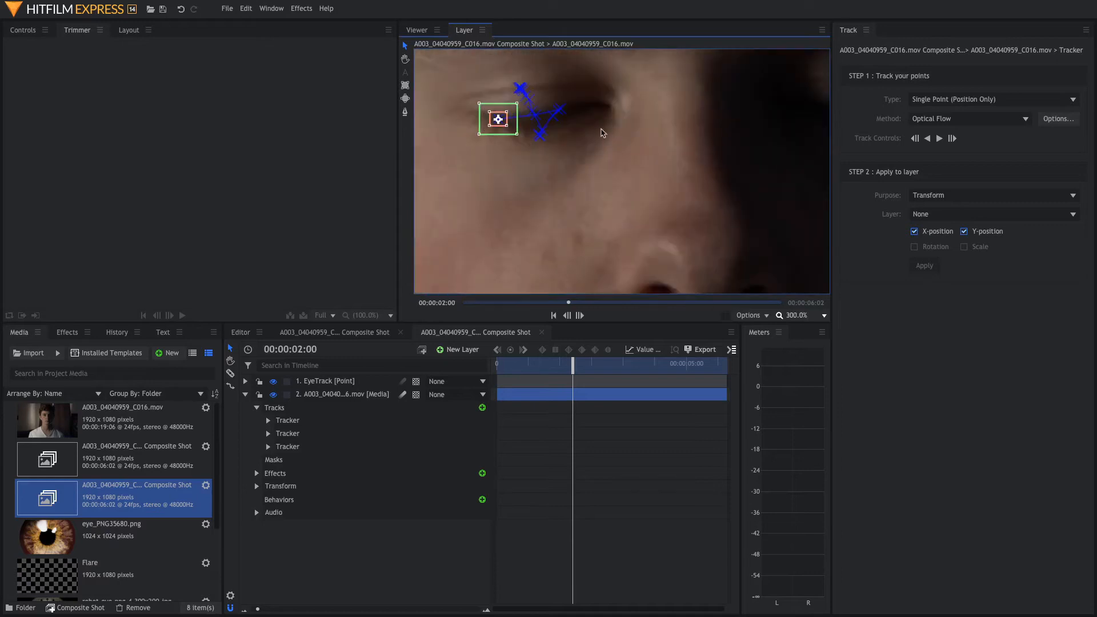
drag(574, 120, 681, 153)
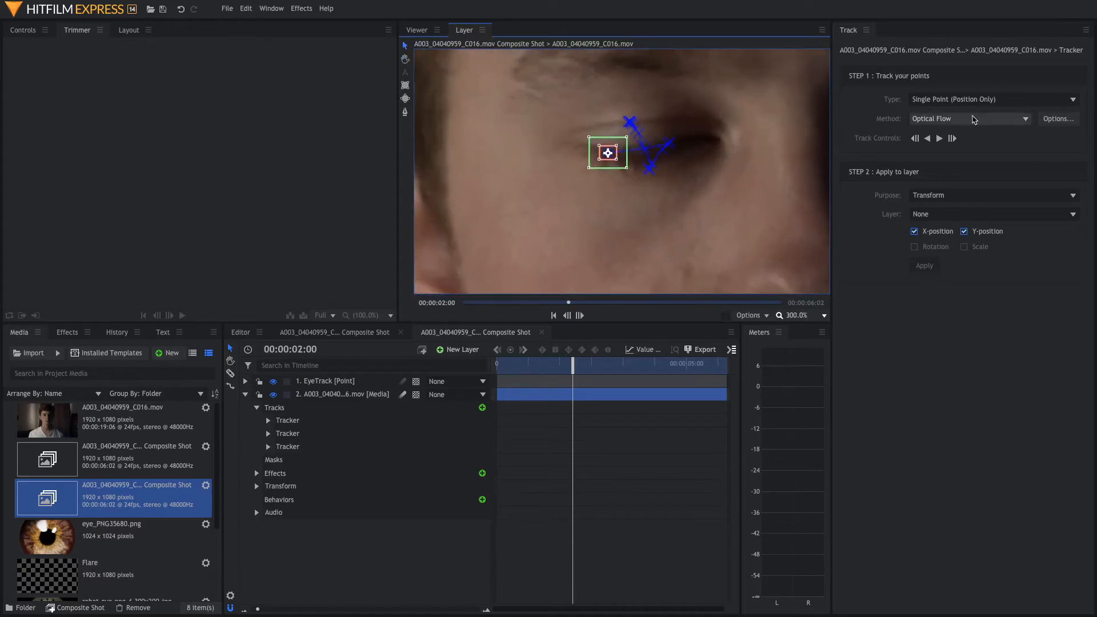
- Track the eye highlight forward through the clip, checking that the point follows the eye
click(940, 139)
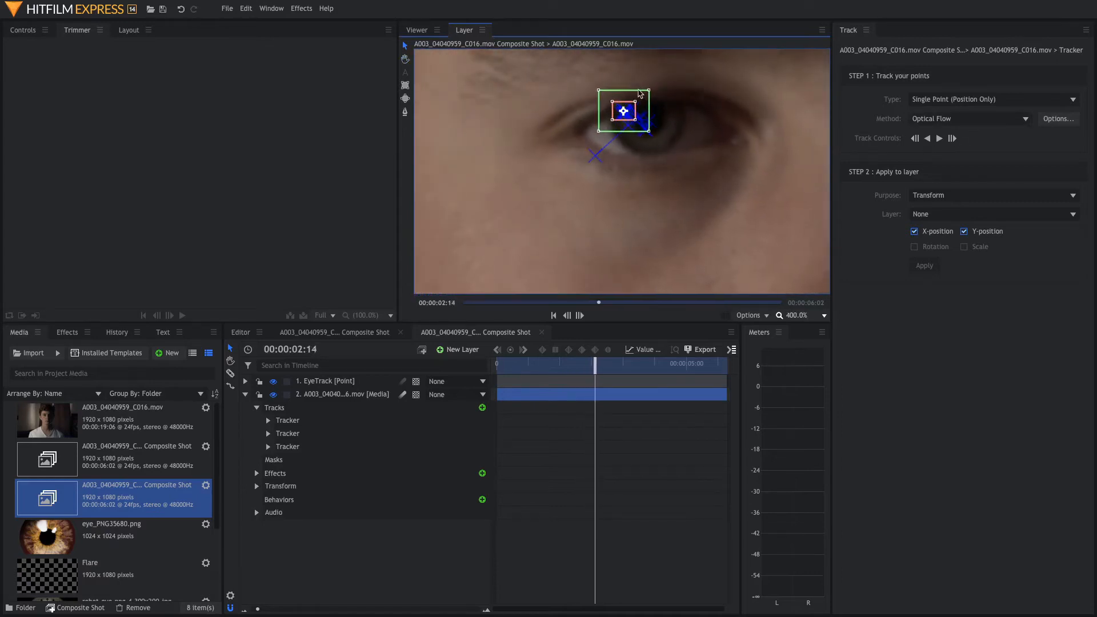
scroll(645, 162, down, 6)
scroll(645, 161, down, 1)
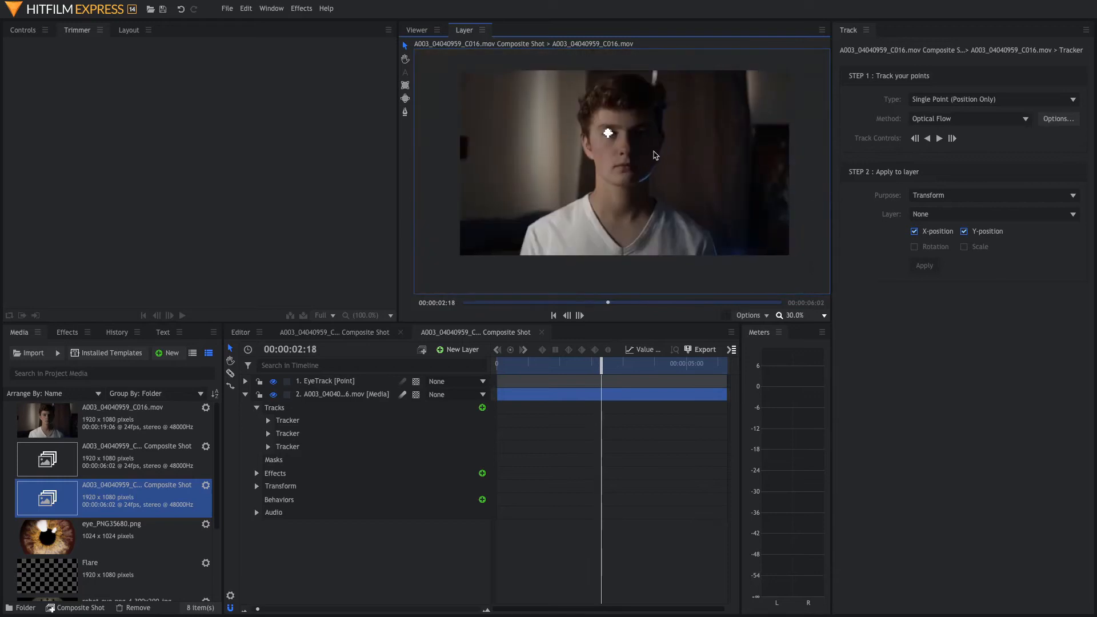
click(940, 139)
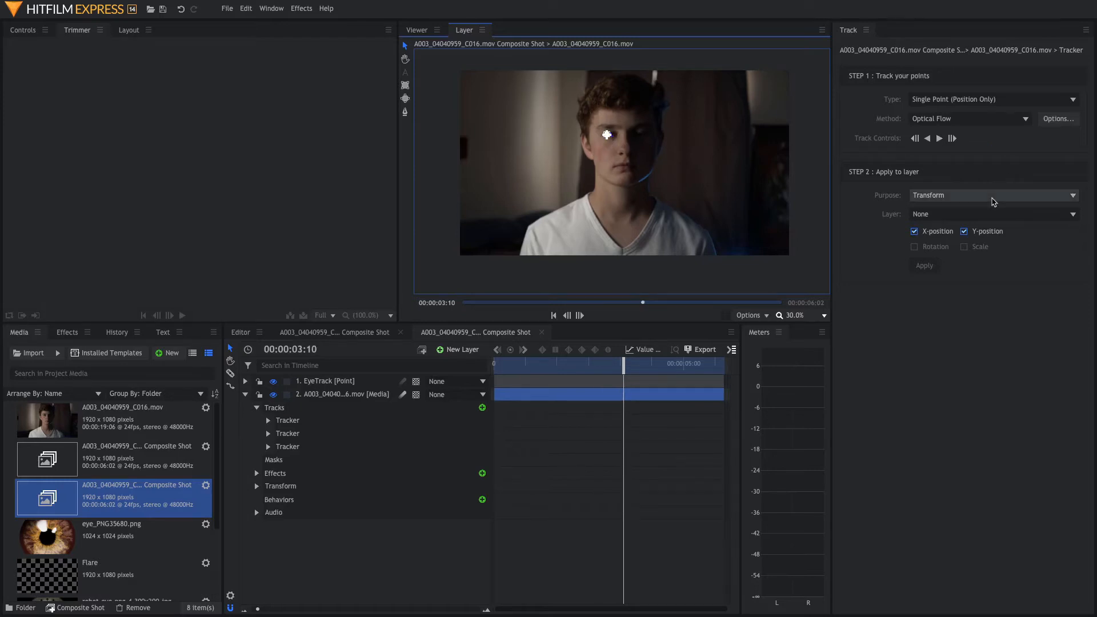
- Set the track's purpose to Transform and its target layer to EyeTrack
click(994, 201)
click(988, 213)
click(985, 218)
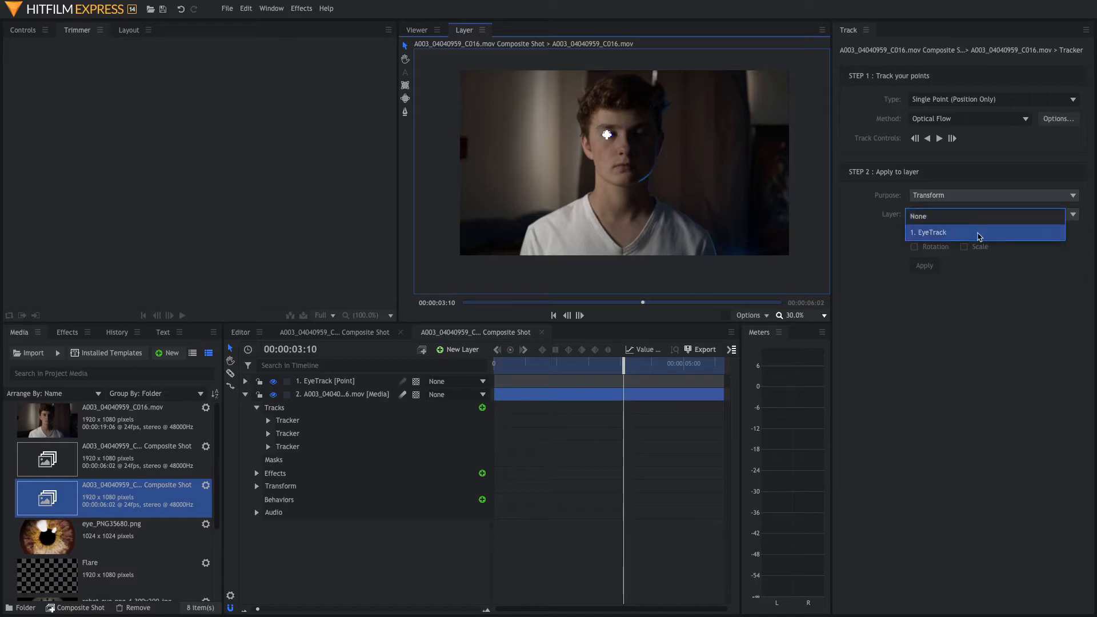
click(980, 233)
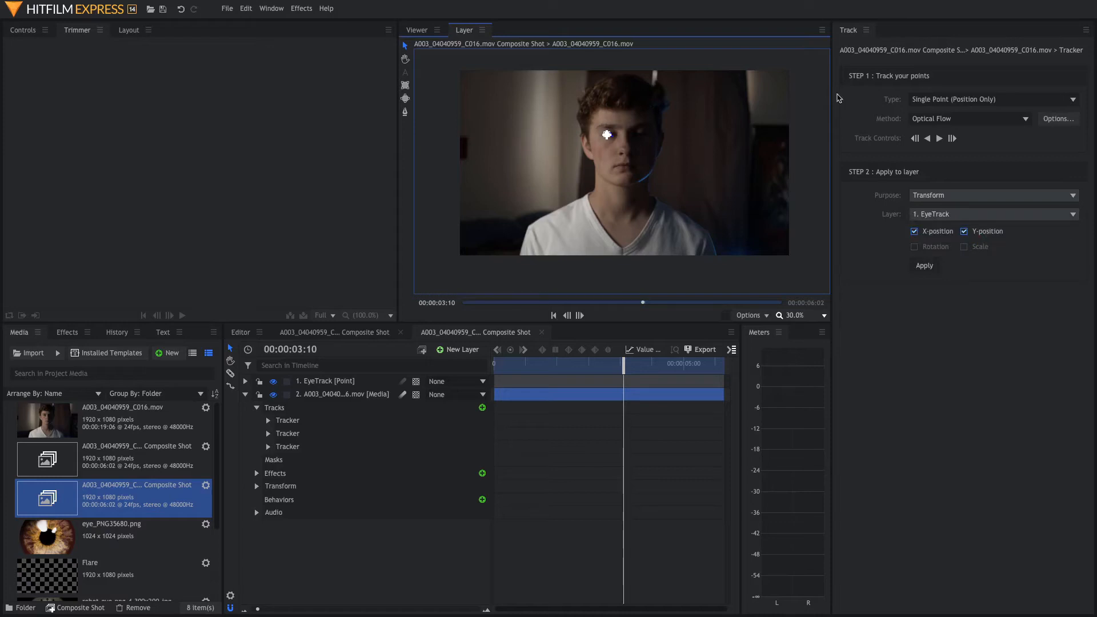
- Close the tracking settings and return to the composite shot's view
click(867, 30)
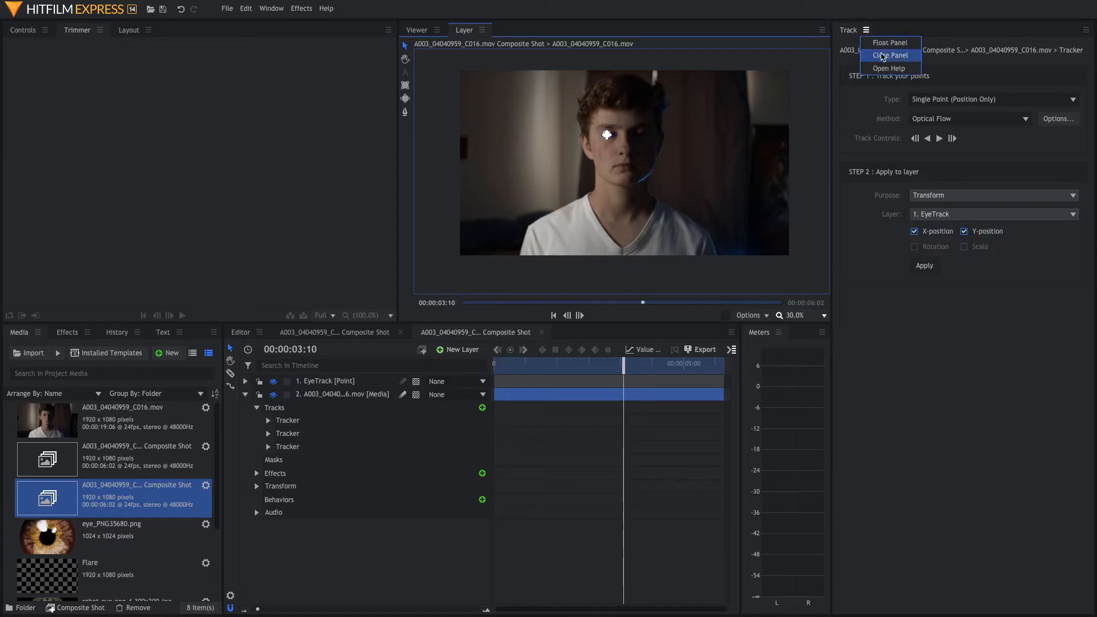
click(881, 54)
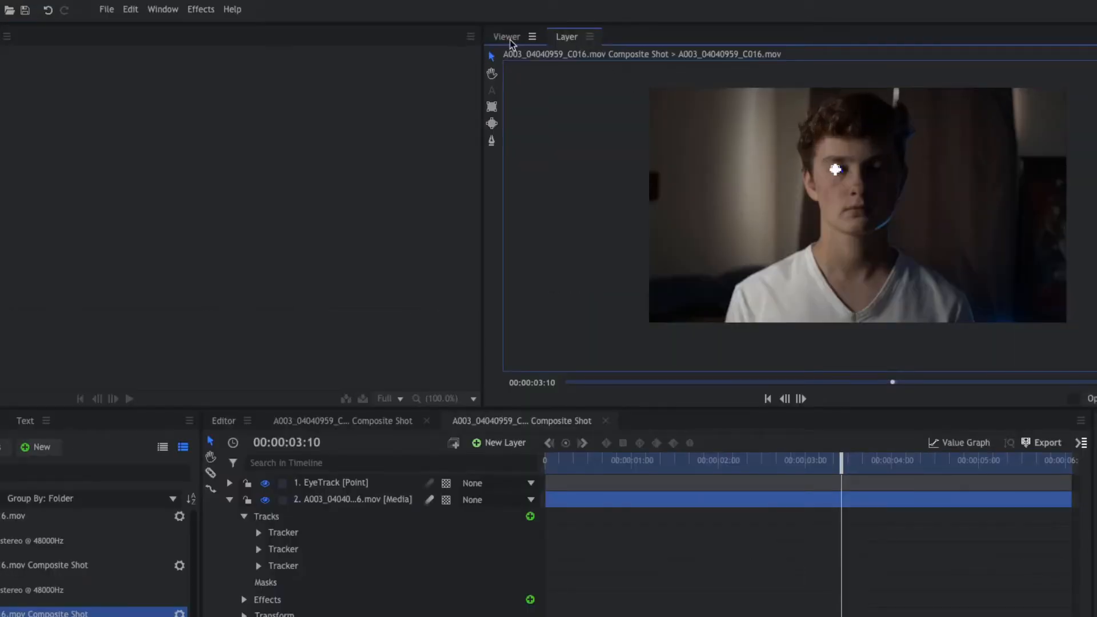
click(510, 38)
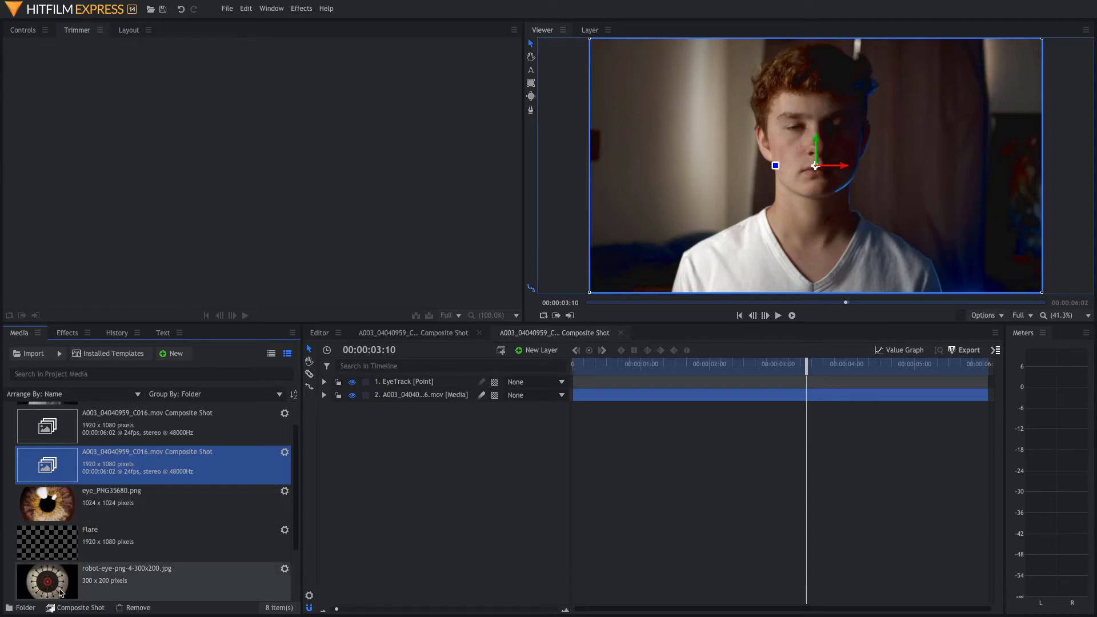
- Add robot-eye-png-4-300x200.jpg as the top layer, scale it down to about 22.4%, and position it over the tracked eye
click(51, 586)
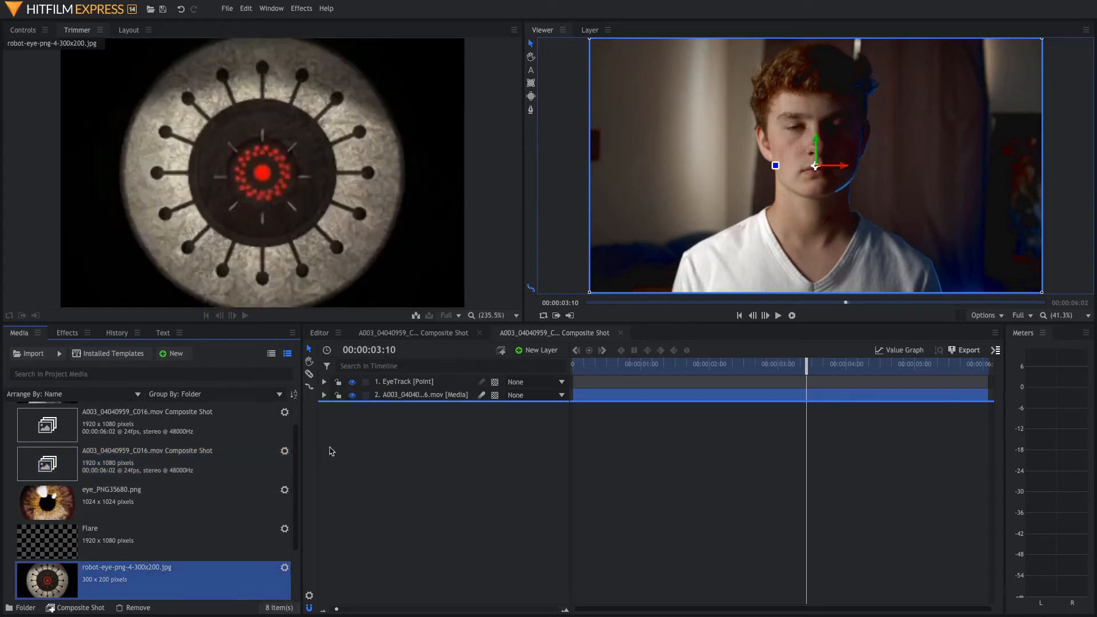
drag(409, 382, 409, 383)
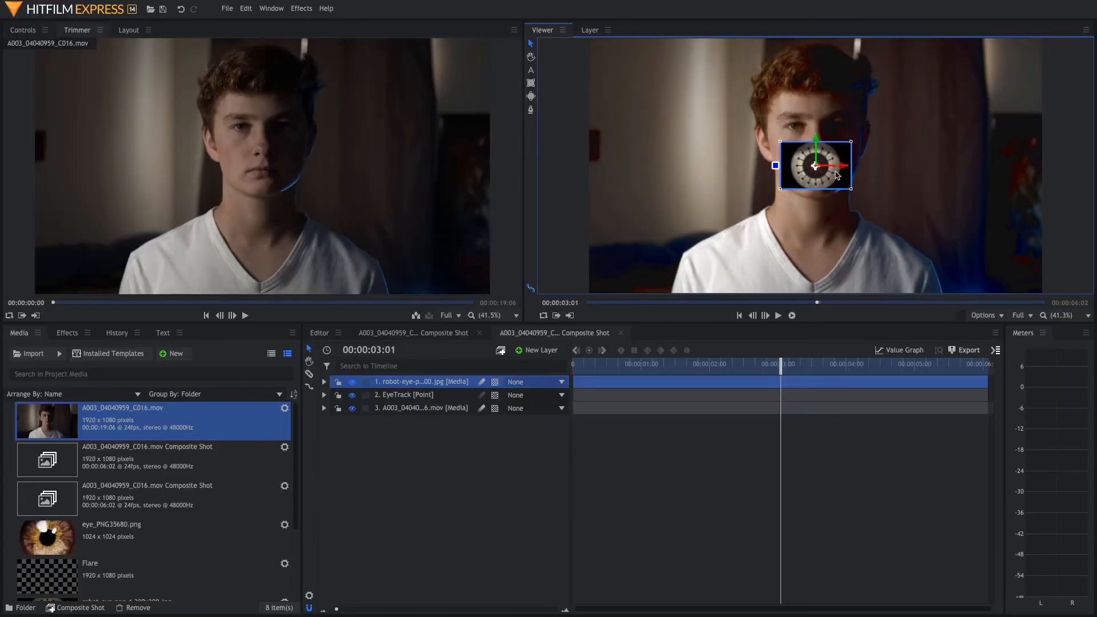
scroll(776, 135, up, 4)
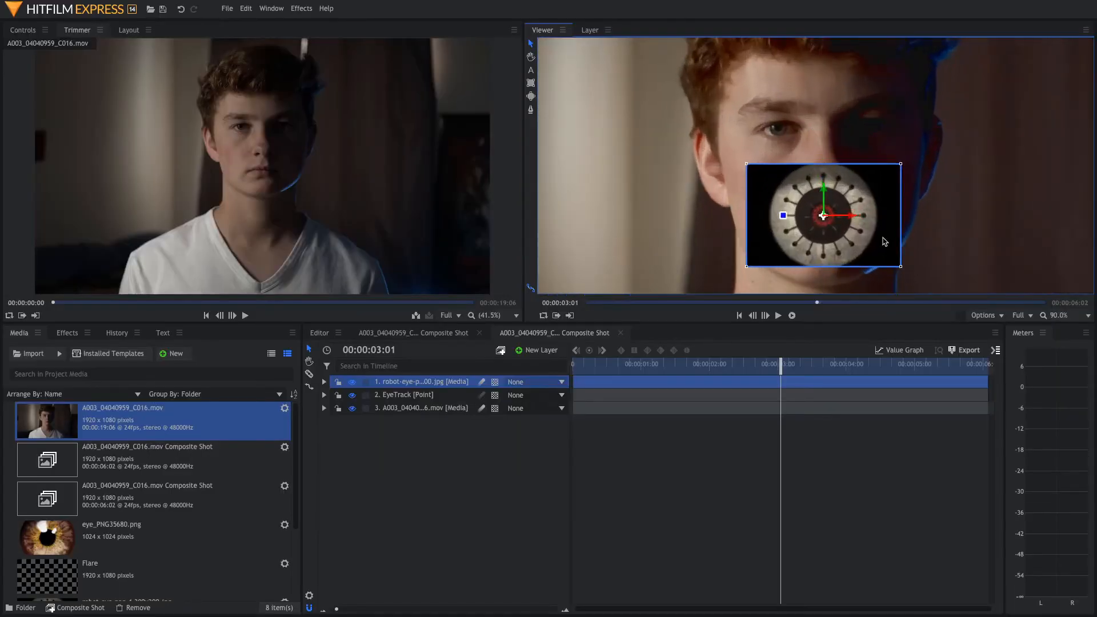
drag(872, 208, 729, 124)
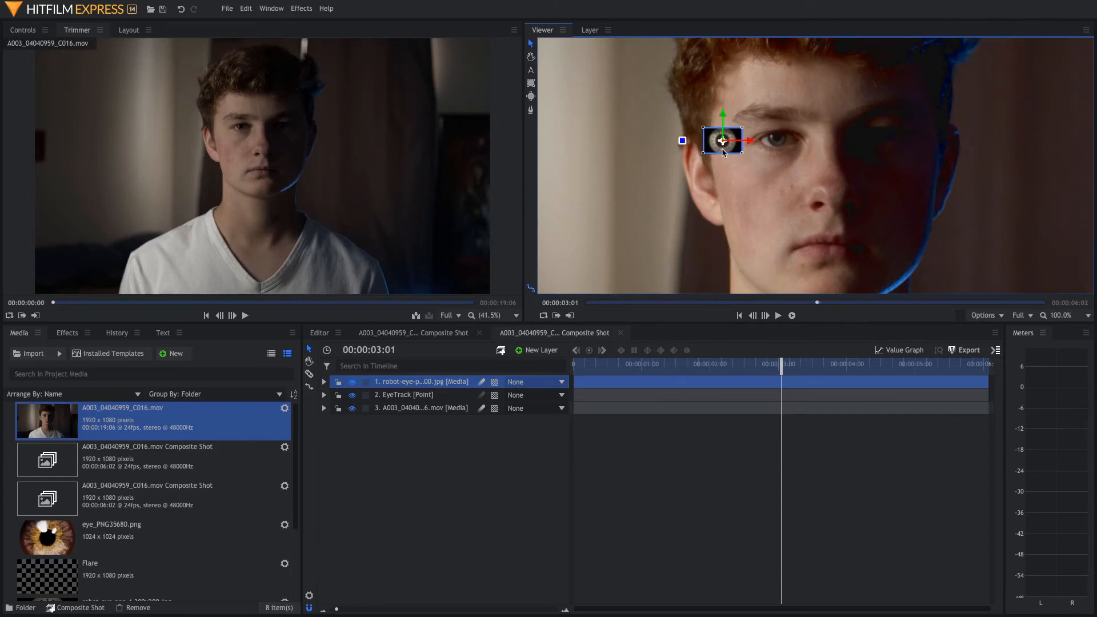
drag(723, 151, 778, 151)
scroll(776, 139, up, 3)
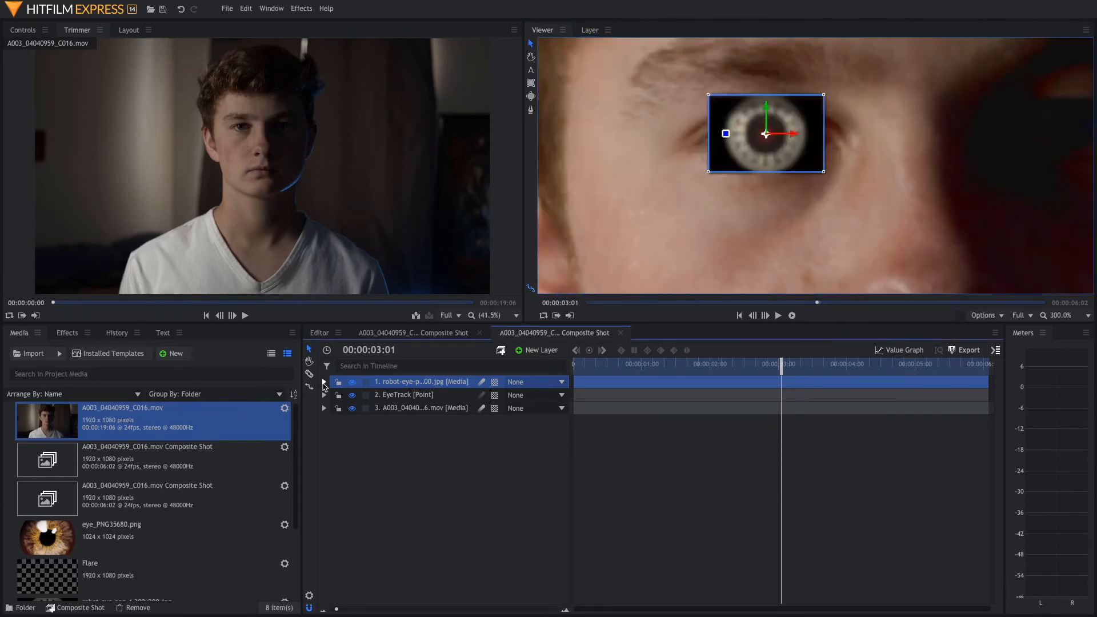
- Lower the robot-eye layer's opacity until the real eye shows through, and parent the layer to EyeTrack
click(324, 382)
click(335, 421)
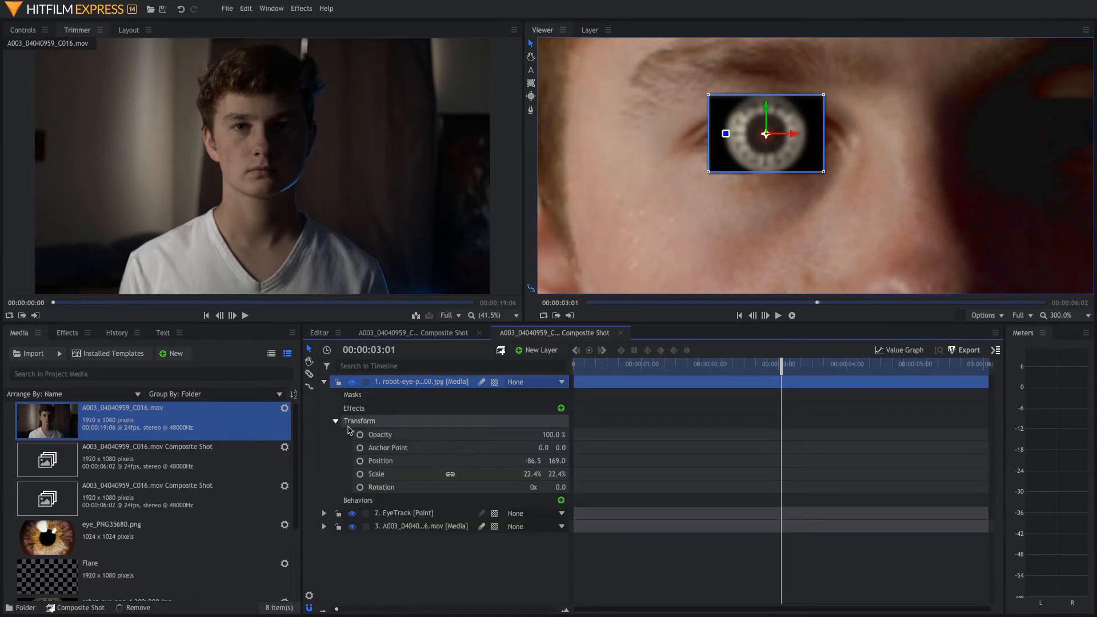
drag(554, 435, 516, 435)
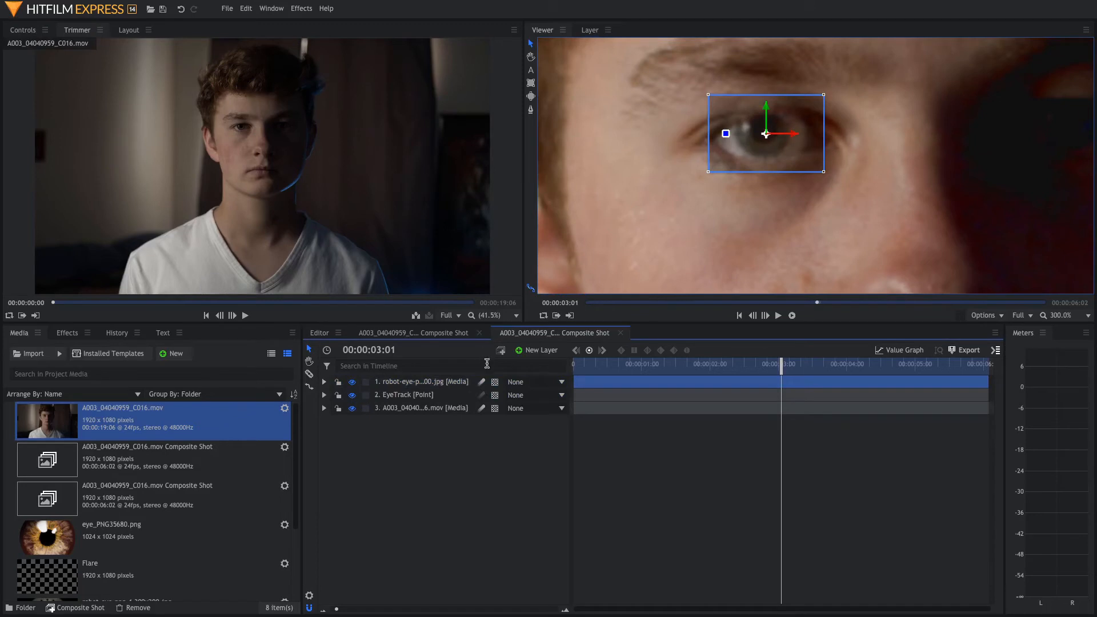
click(525, 382)
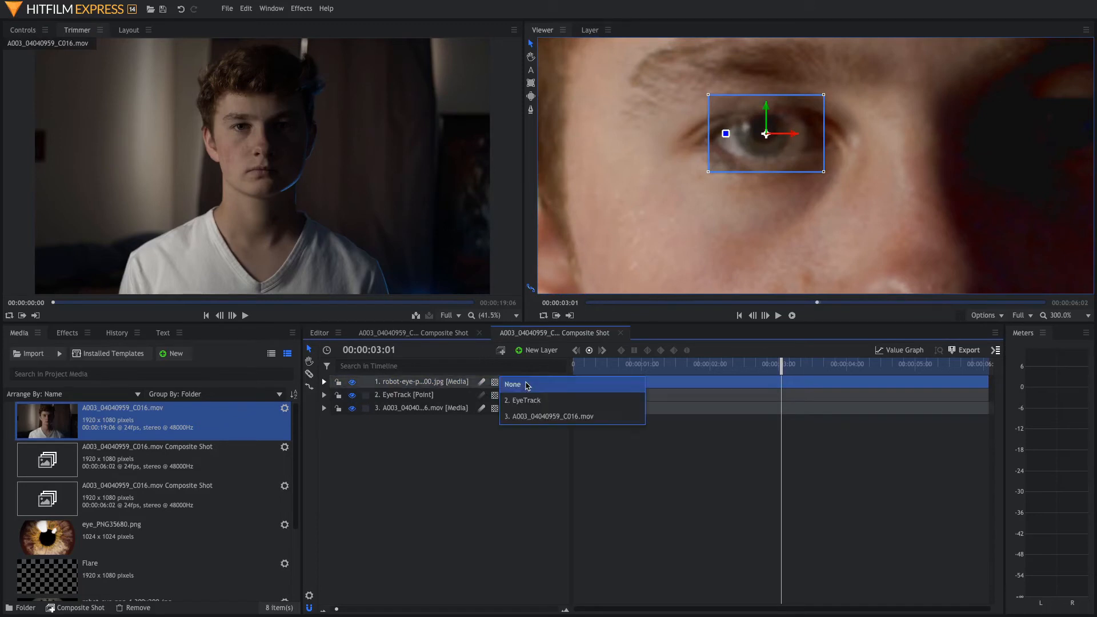
click(530, 403)
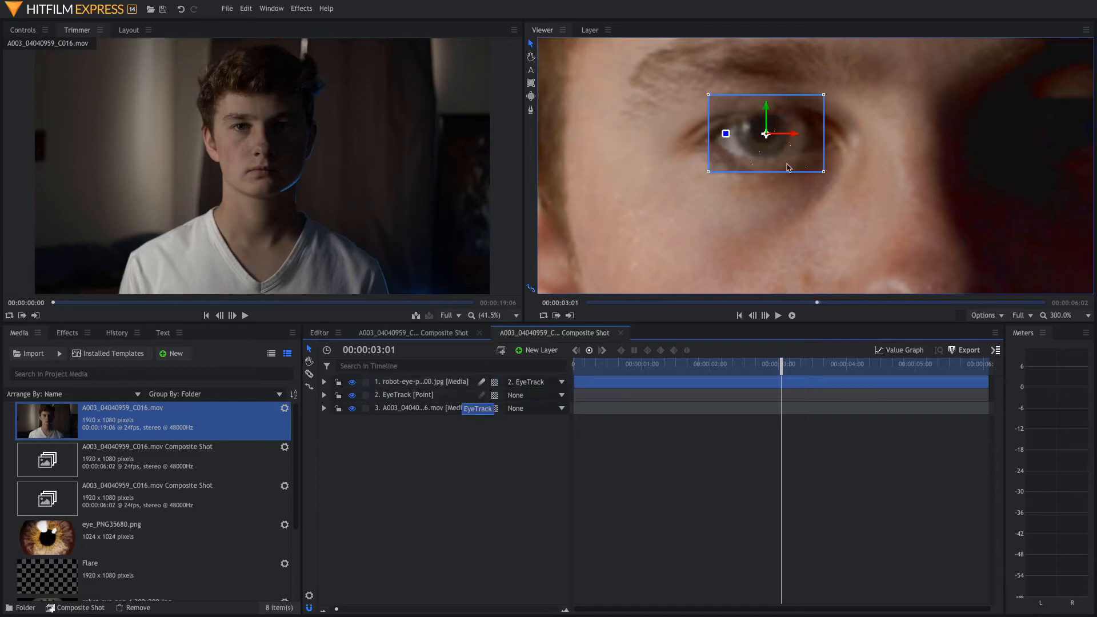
- At 00:00:02:18, draw a closed four-point freehand mask on the robot-eye layer along the outline of the actor's open eye
drag(787, 400, 767, 400)
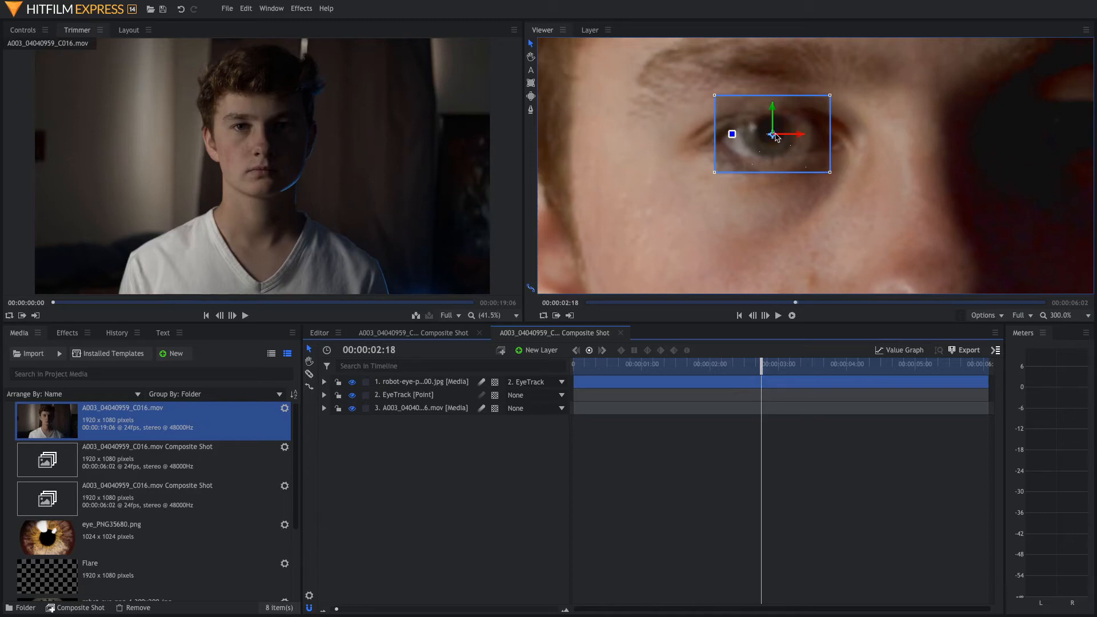
click(429, 386)
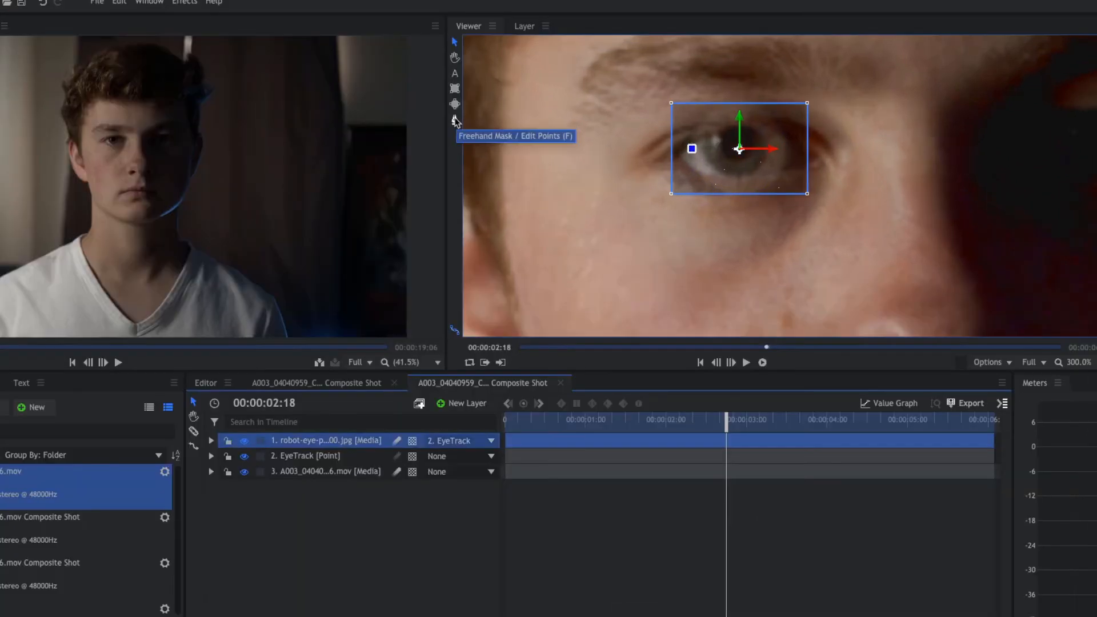
click(454, 120)
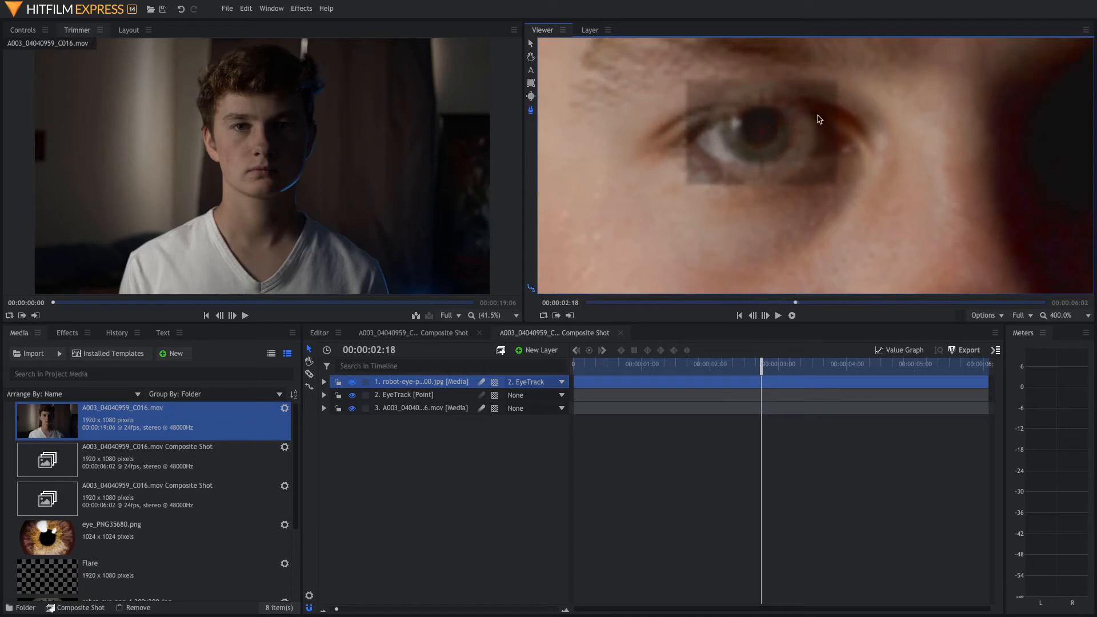
click(850, 145)
drag(777, 108, 732, 110)
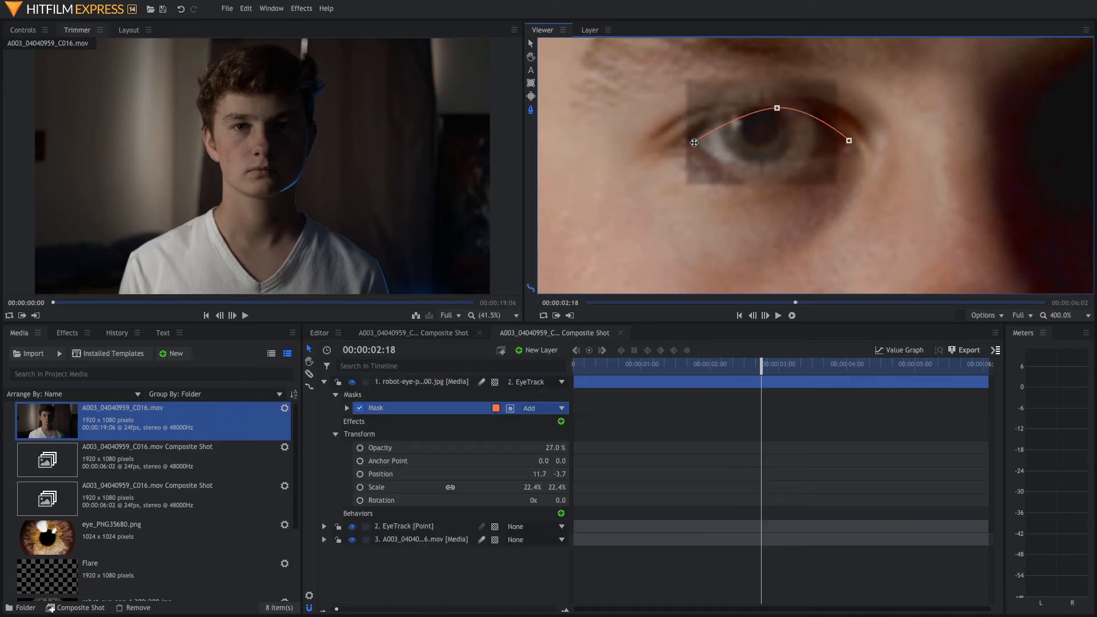
click(693, 140)
drag(785, 164, 823, 161)
click(851, 146)
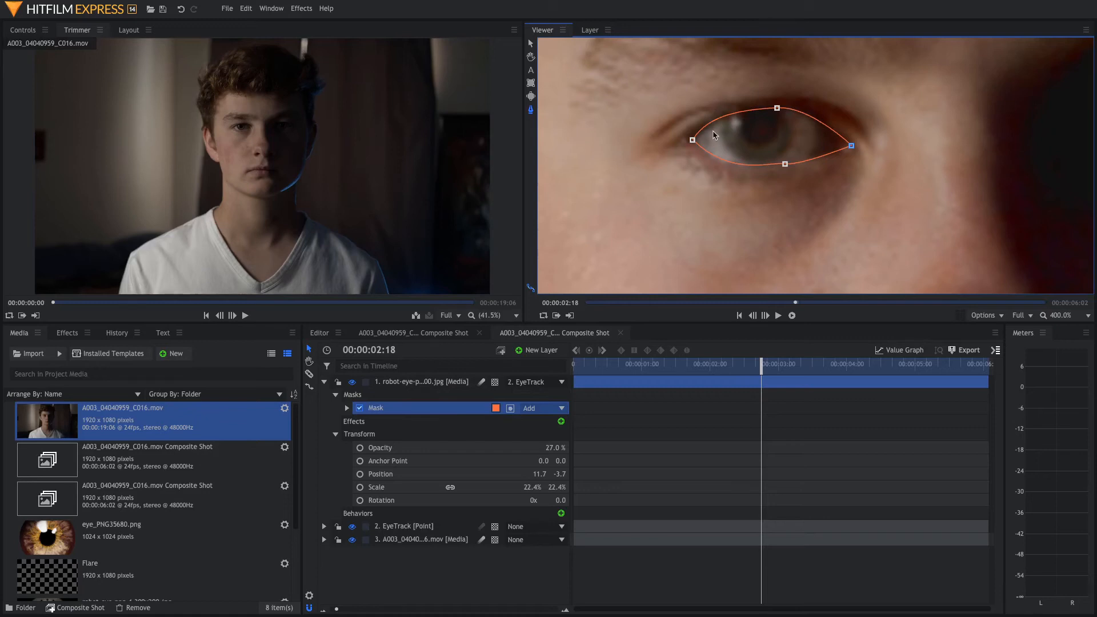
- Enable keyframing for the mask path at 00:00:02:18 and reshape the mask to fit the eye opening at 00:00:03:05
click(347, 408)
click(359, 434)
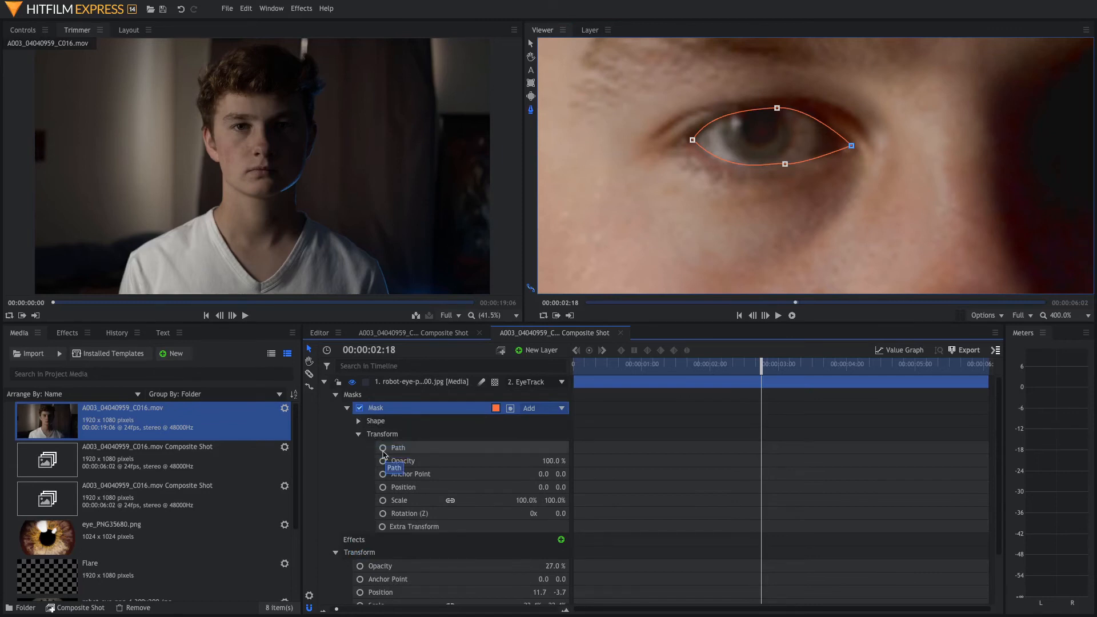
click(383, 449)
drag(762, 366, 795, 368)
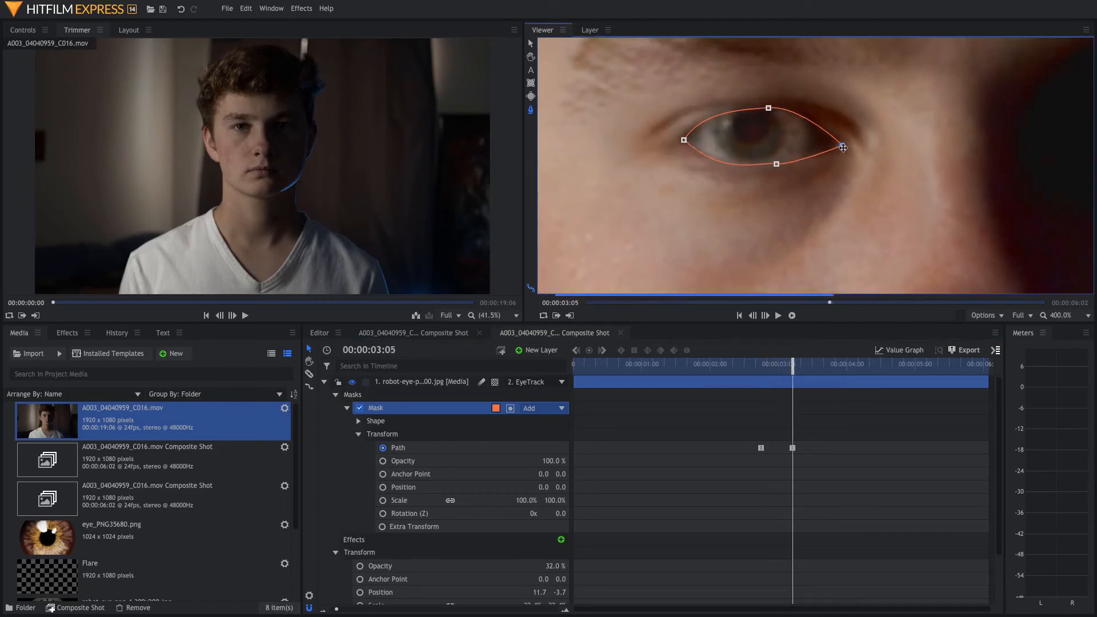
drag(844, 148, 838, 140)
drag(775, 165, 775, 161)
drag(768, 108, 768, 109)
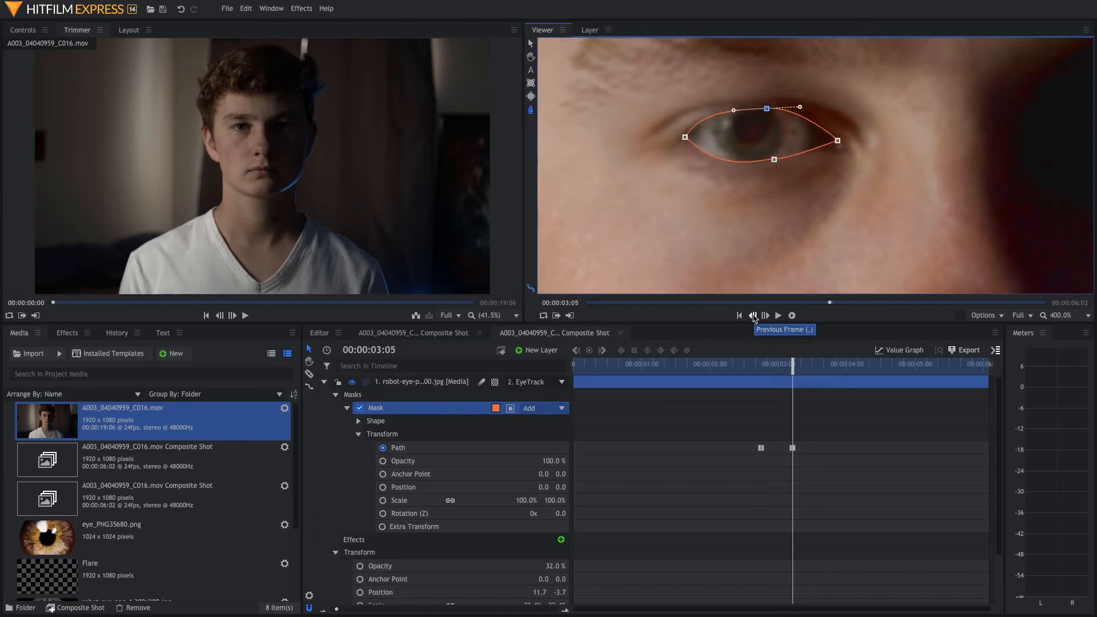
- Copy the mask path keyframe at 00:00:02:18 and paste it at 00:00:03:04
click(761, 448)
mouse_move(761, 368)
mouse_down()
mouse_move(791, 369)
mouse_move(767, 369)
mouse_up()
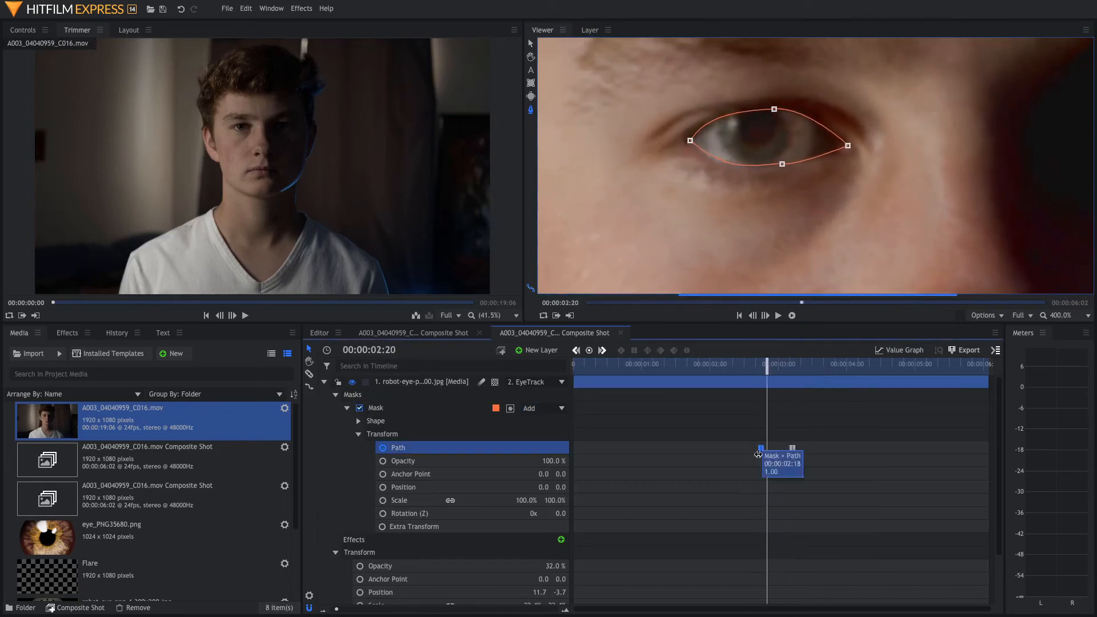
right_click(761, 450)
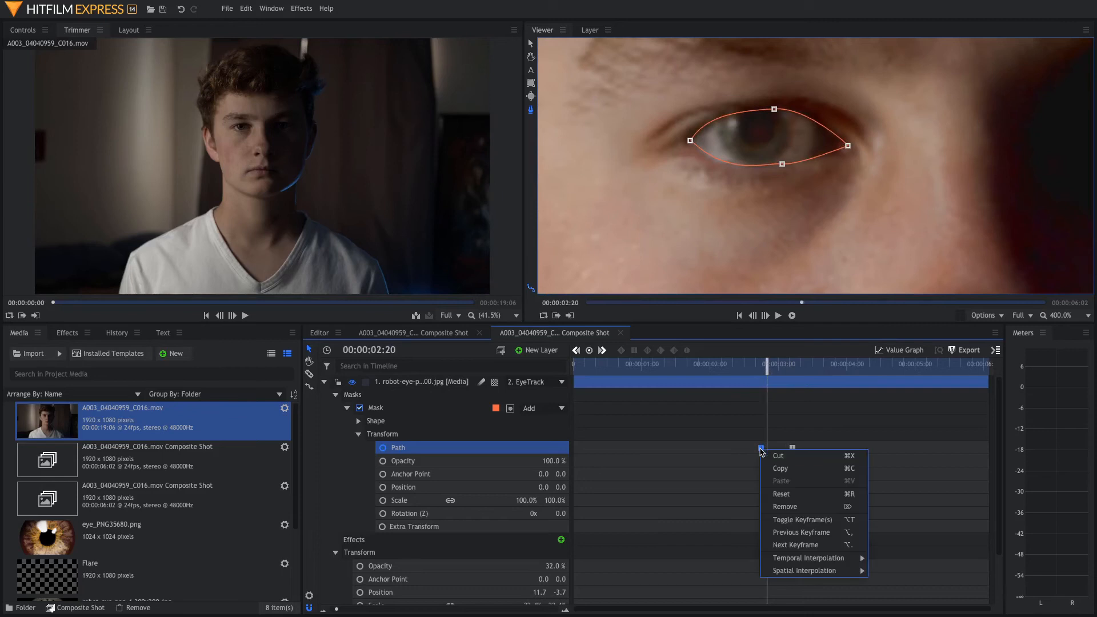
click(772, 469)
drag(767, 364, 796, 373)
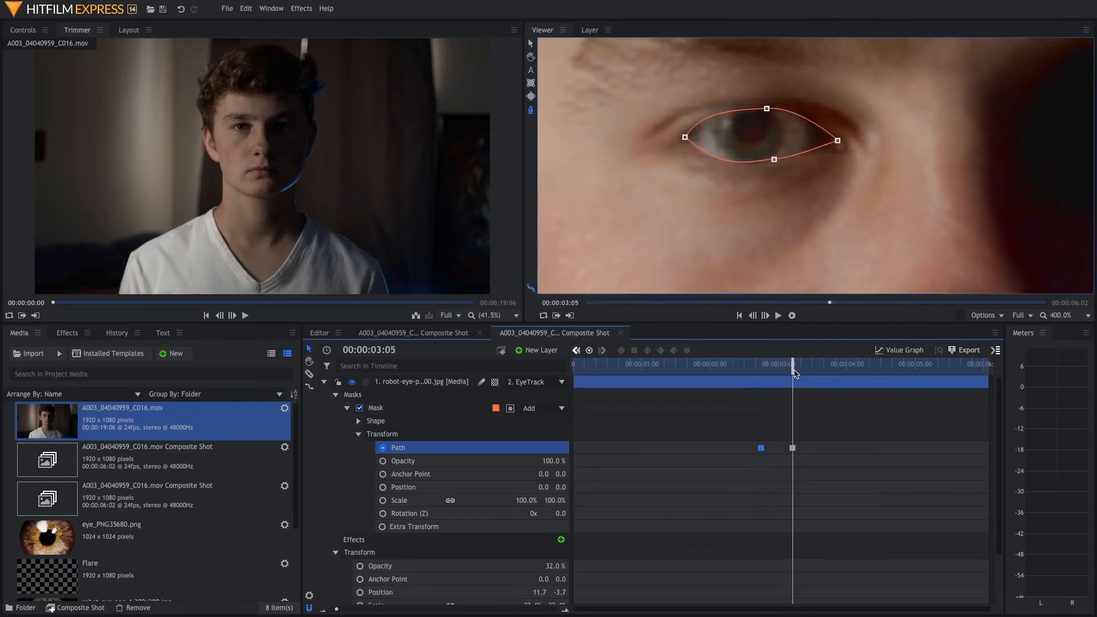
click(791, 371)
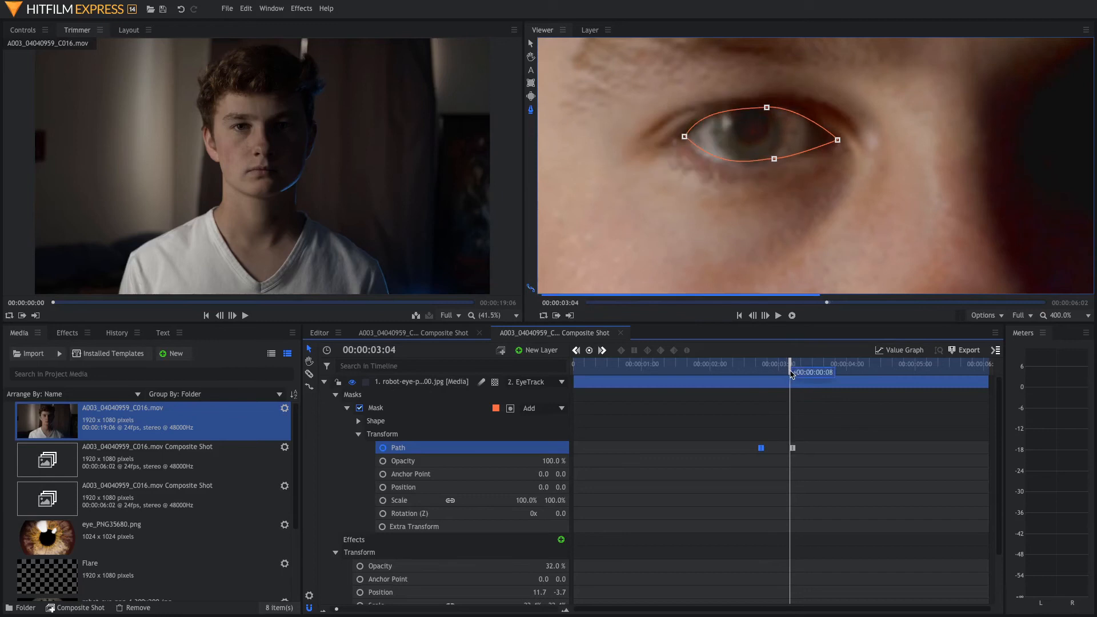
right_click(790, 449)
click(804, 471)
key(super+v)
drag(788, 367, 790, 367)
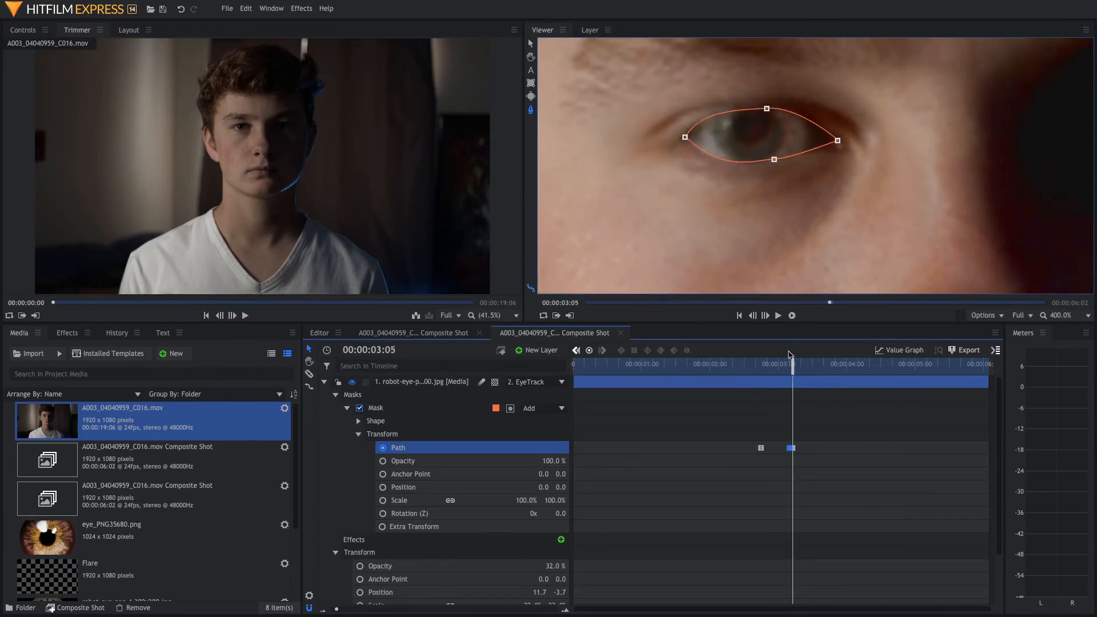
- Shift the mask's upper point at 00:00:03:06, and keyframe the robot-eye layer's opacity at 0% there and 100% at 00:00:03:05
click(766, 315)
drag(821, 152, 824, 156)
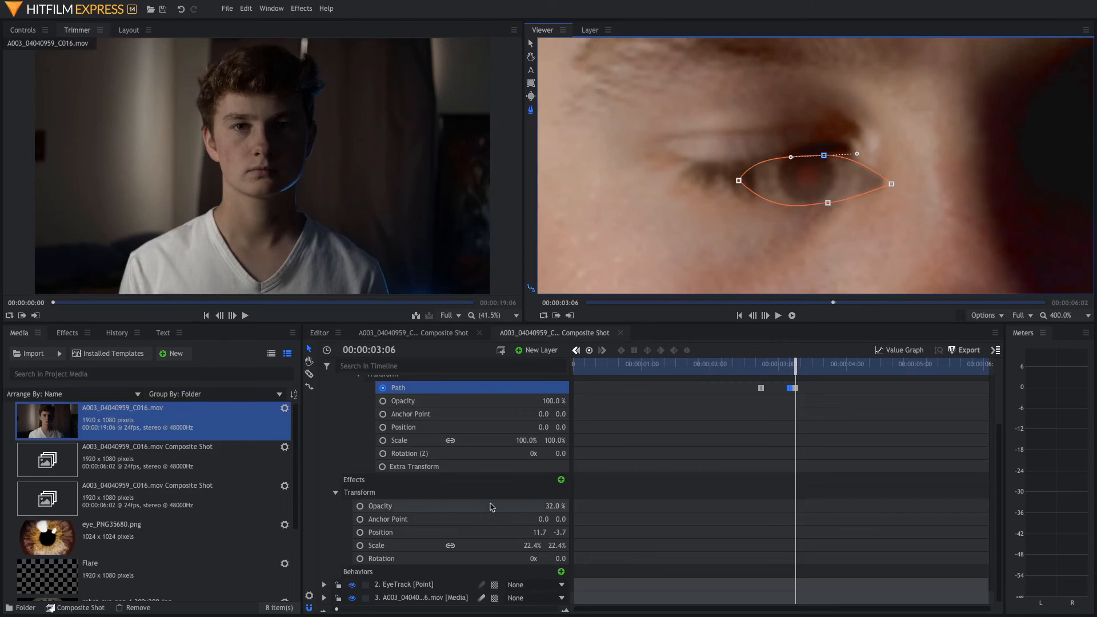
click(360, 506)
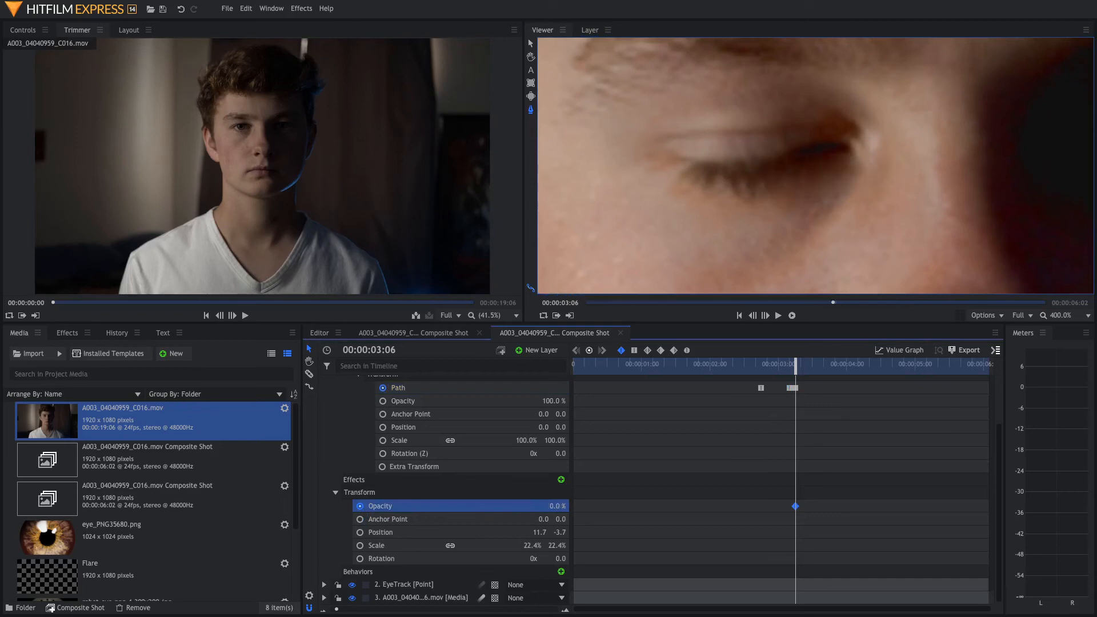
click(752, 316)
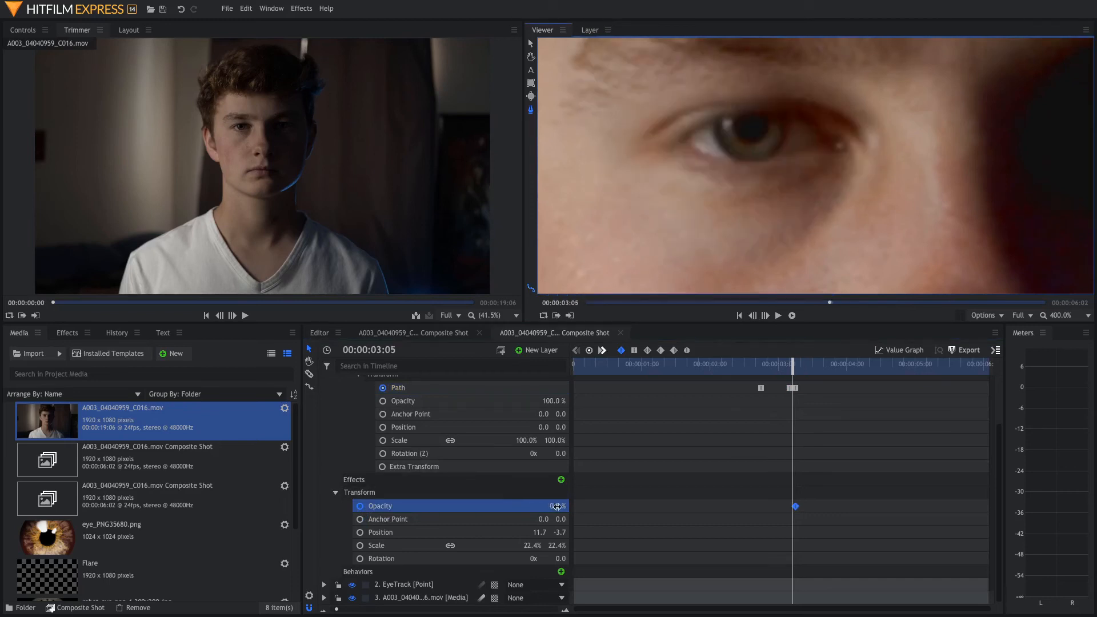
drag(557, 507, 614, 507)
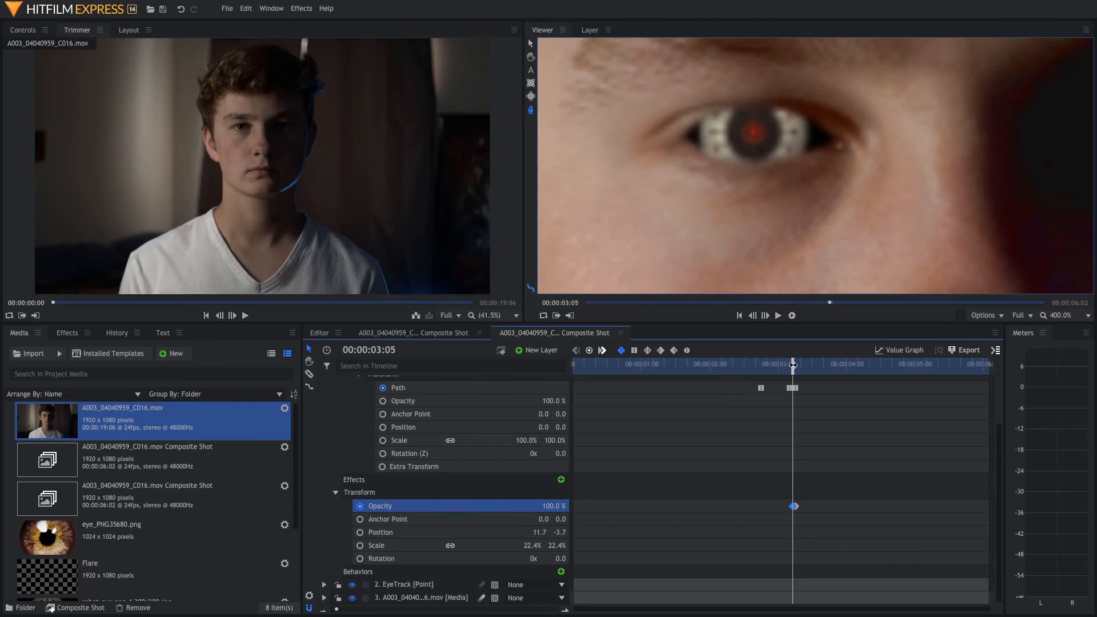
- Lower the robot-eye layer's opacity to 47% at 00:00:02:08, and fit the mask path to the eye frame by frame from 00:00:02:14 back to 00:00:02:09
drag(793, 366, 733, 366)
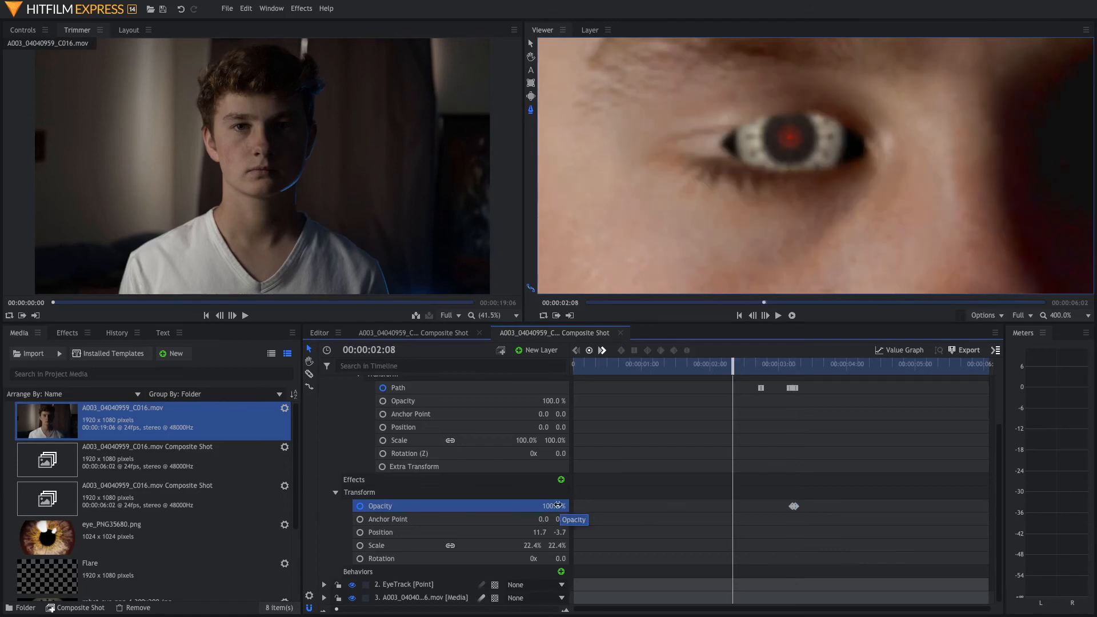
drag(558, 505, 527, 505)
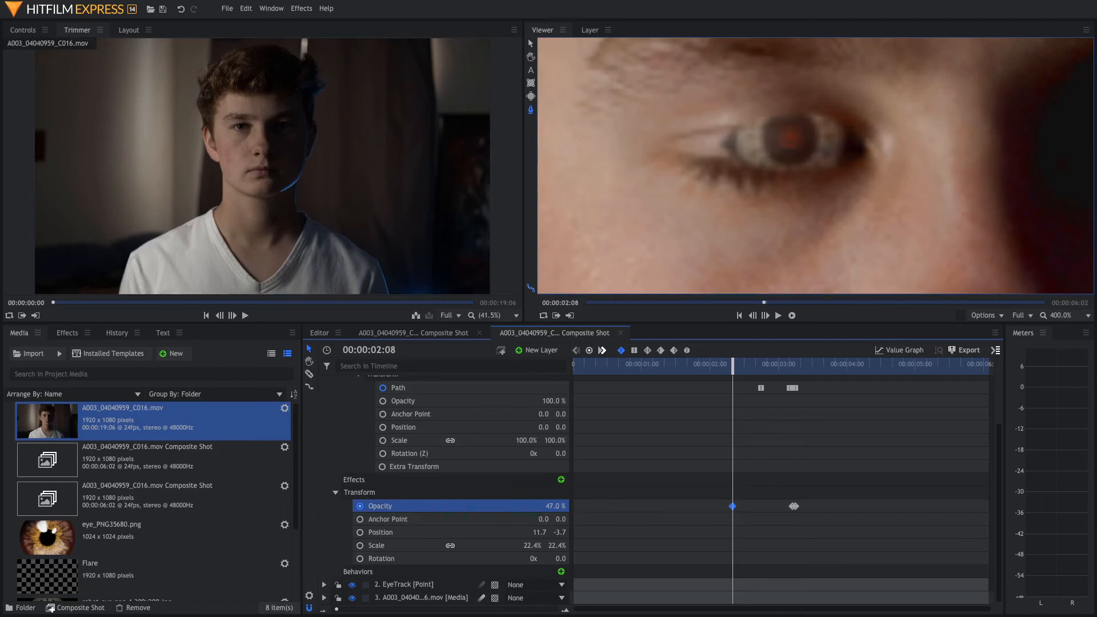
mouse_move(732, 365)
mouse_down()
mouse_move(767, 367)
mouse_move(752, 372)
mouse_up()
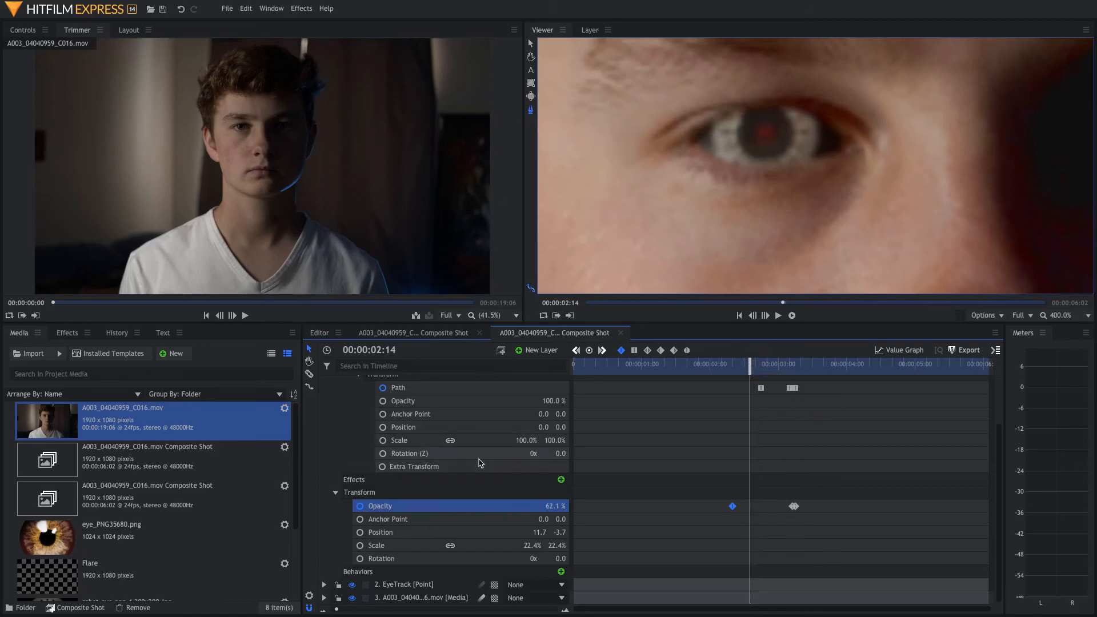
scroll(449, 457, up, 2)
click(449, 407)
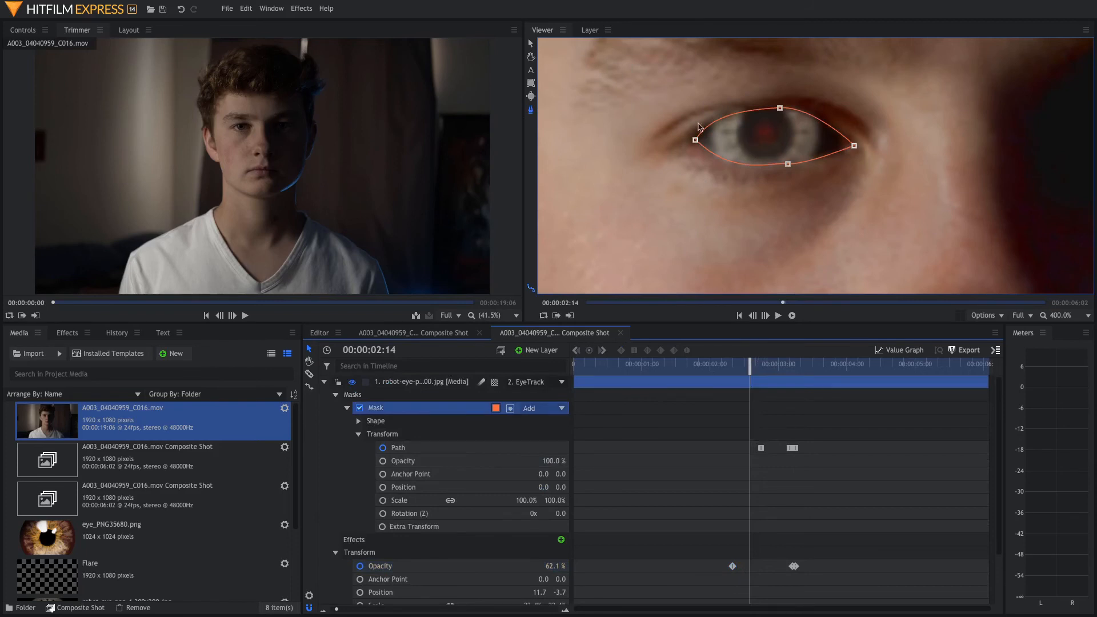
drag(695, 141, 692, 143)
click(753, 316)
click(753, 316)
click(754, 316)
click(753, 317)
drag(776, 112, 781, 156)
click(753, 316)
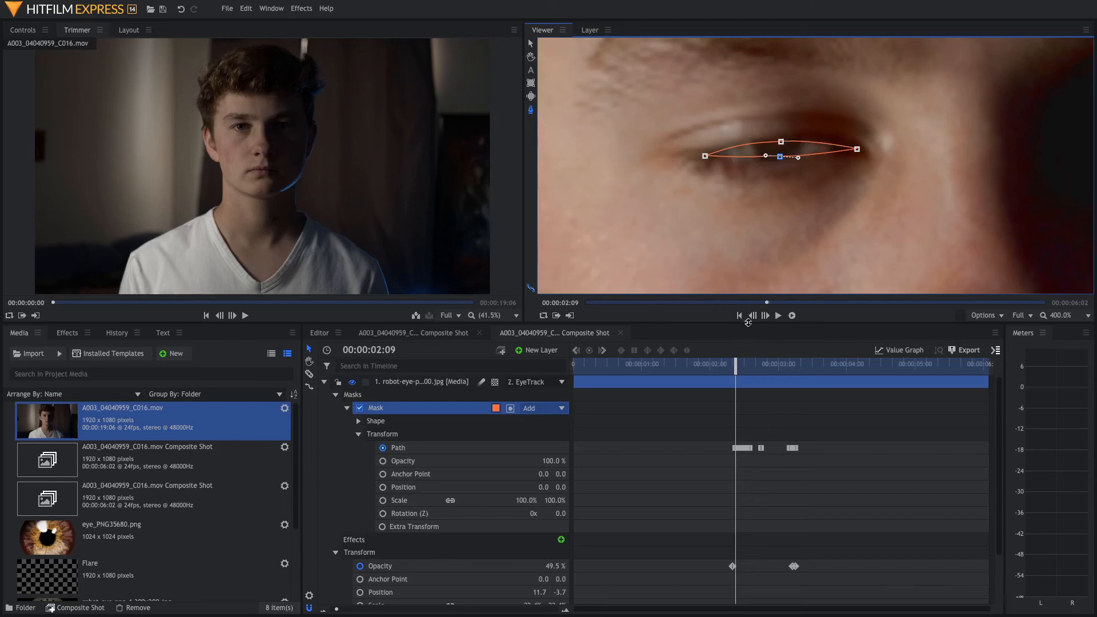
- Keyframe the robot-eye layer's opacity at 0% at 00:00:02:08 and 100% at 00:00:02:09
click(754, 316)
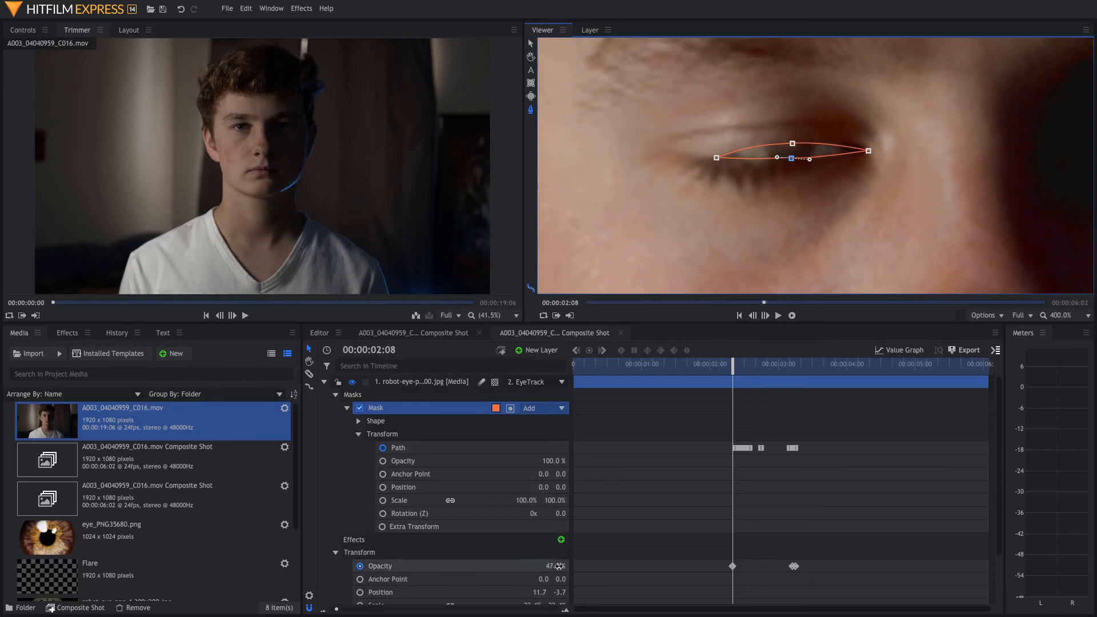
click(559, 566)
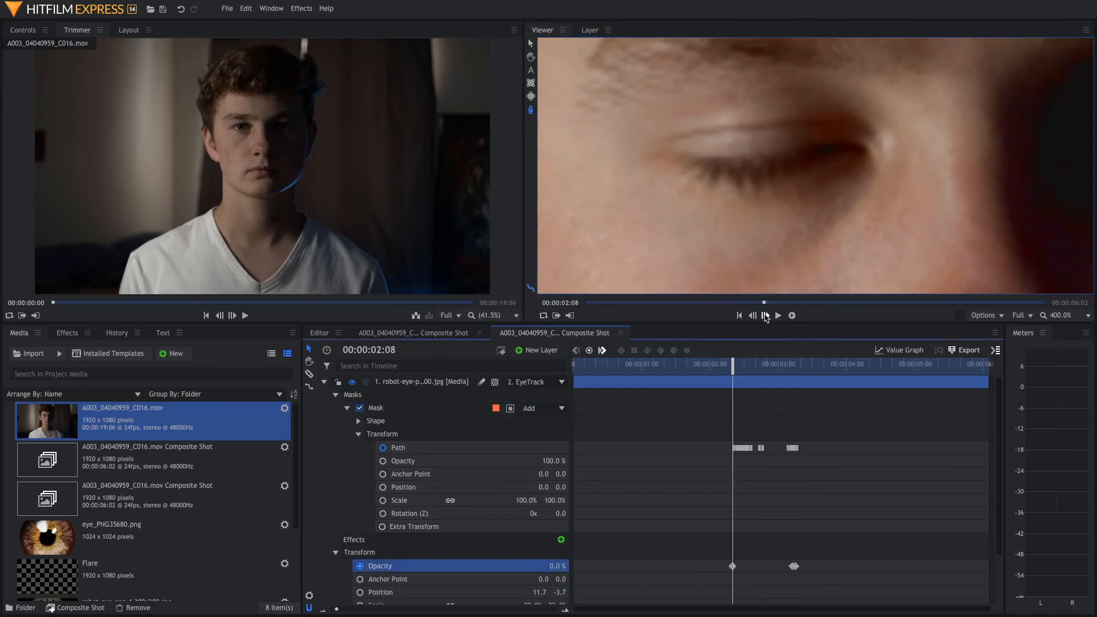
click(765, 316)
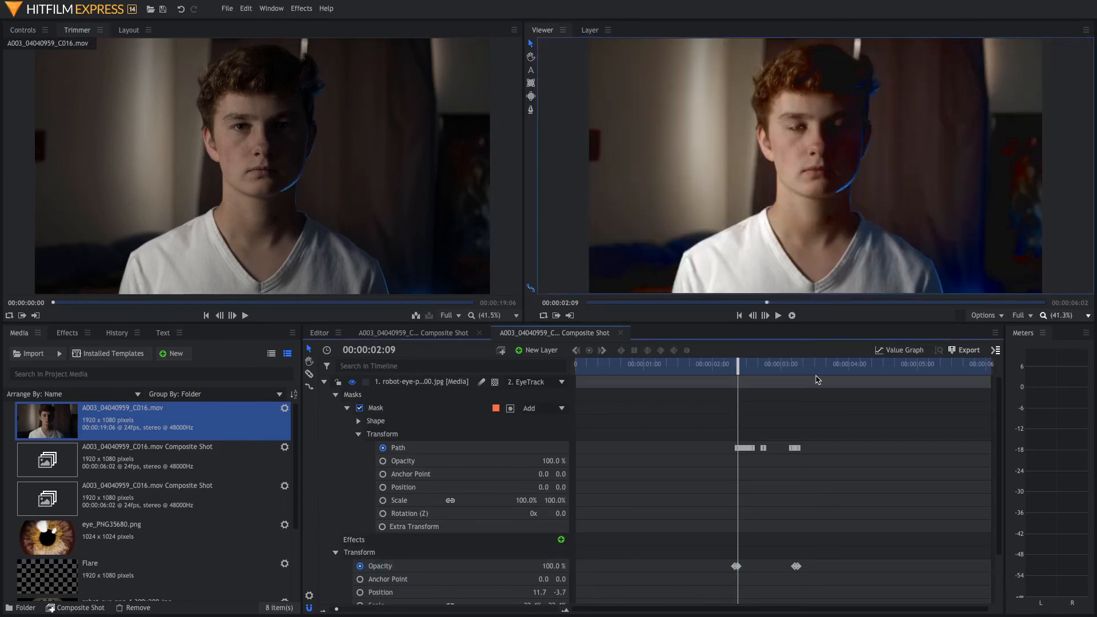
scroll(860, 212, down, 2)
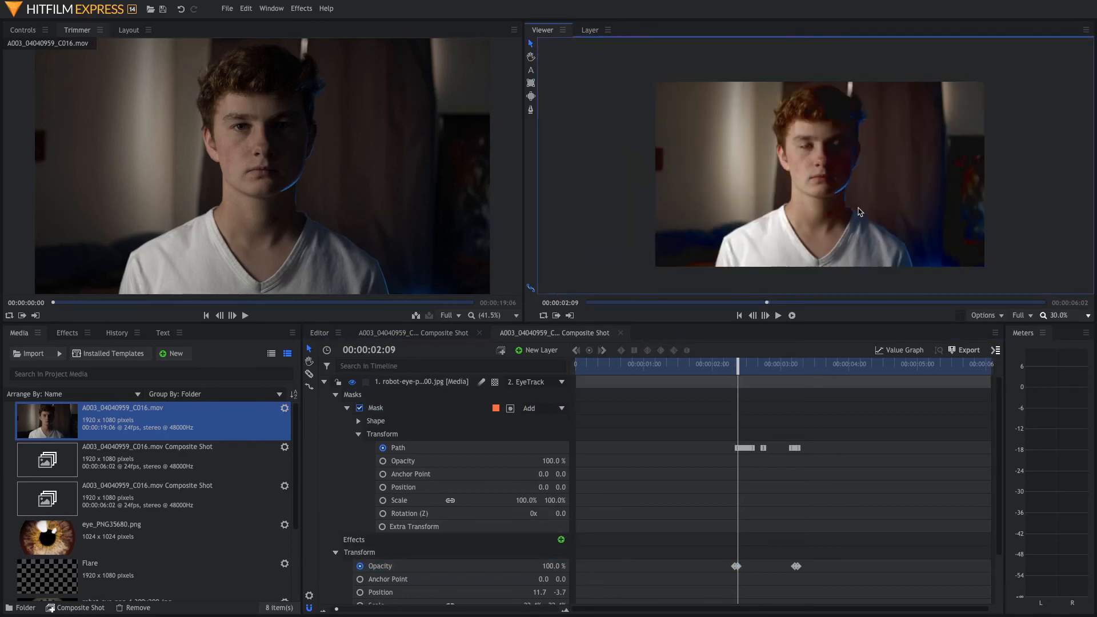